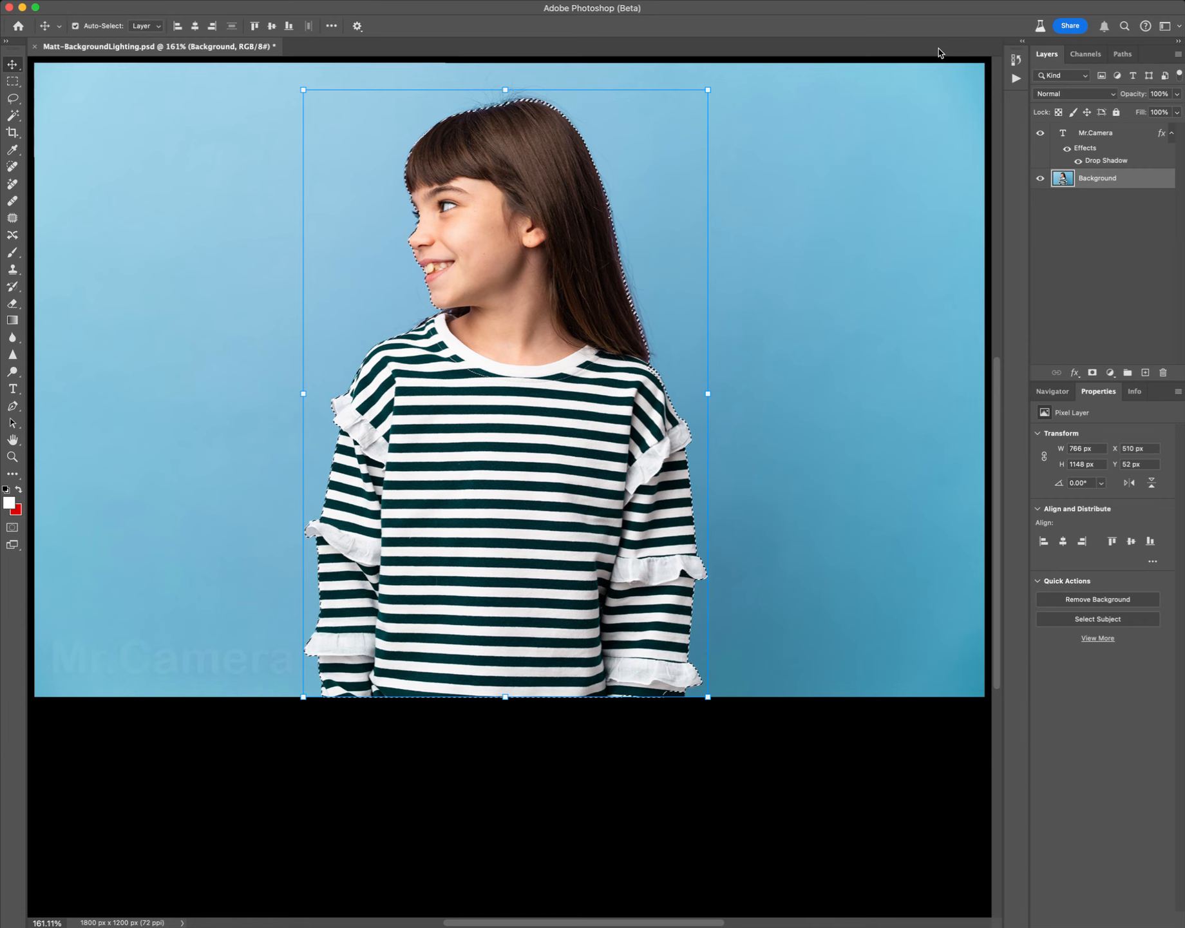
# - Copy the selected girl from the Background layer onto a separate layer above it
pyautogui.press('super+shift+a')
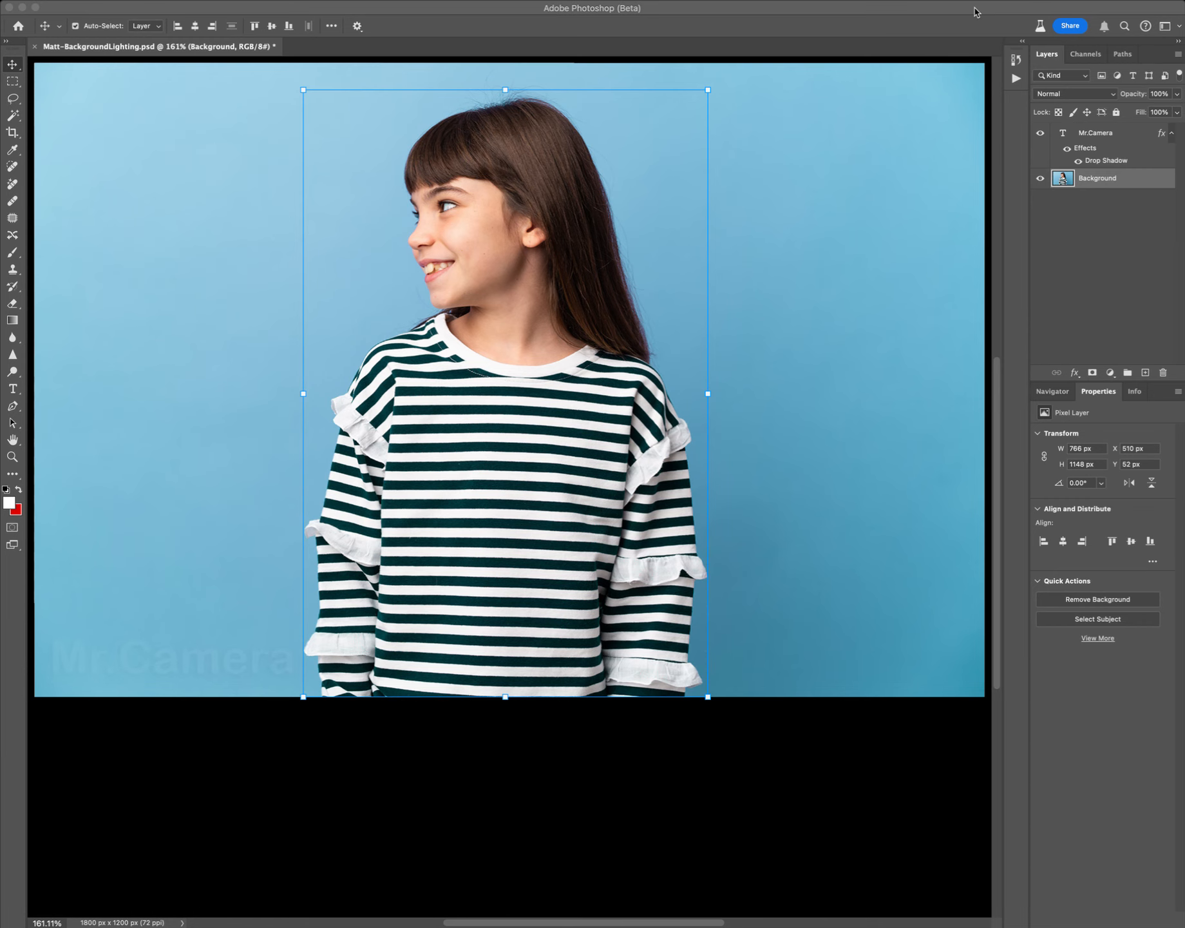
pyautogui.click(322, 13)
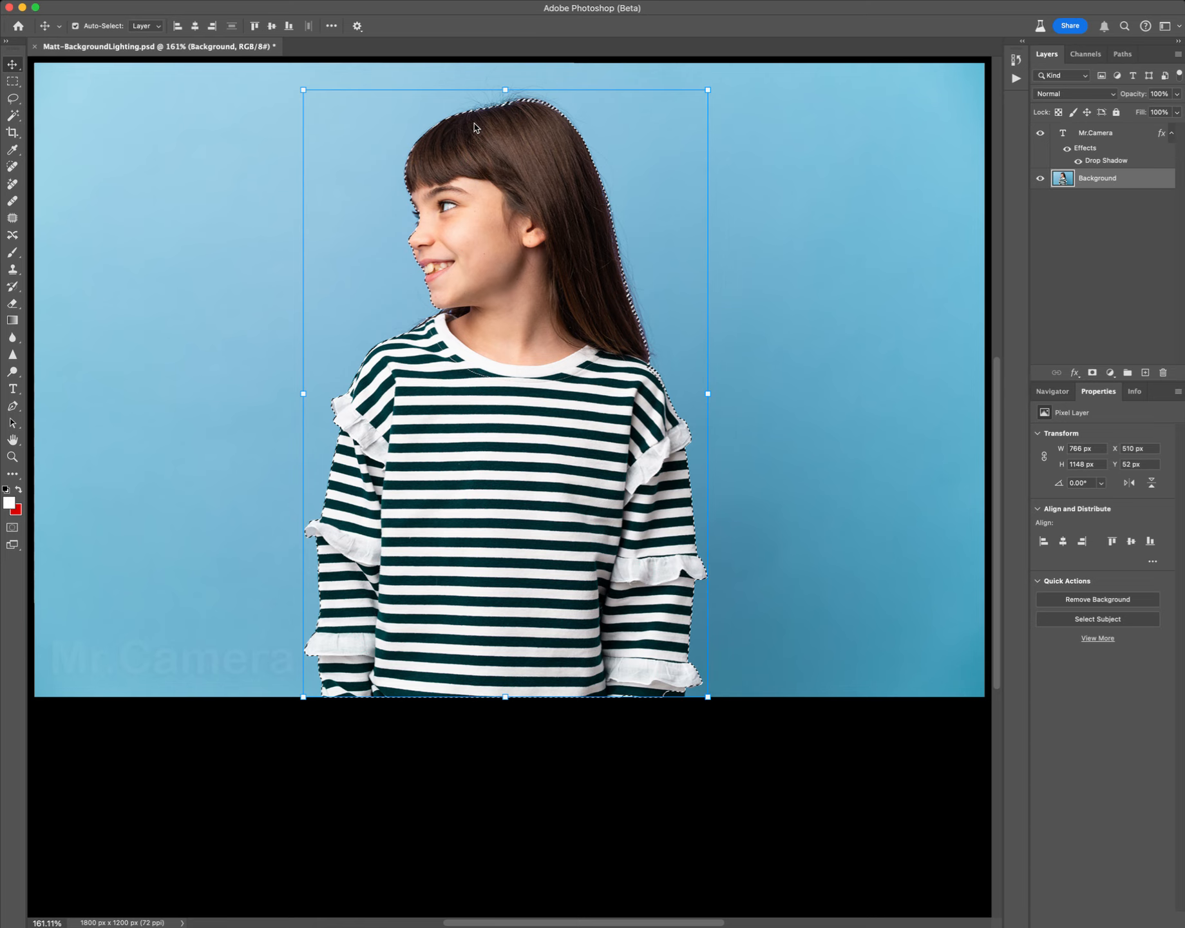
pyautogui.press('super+j')
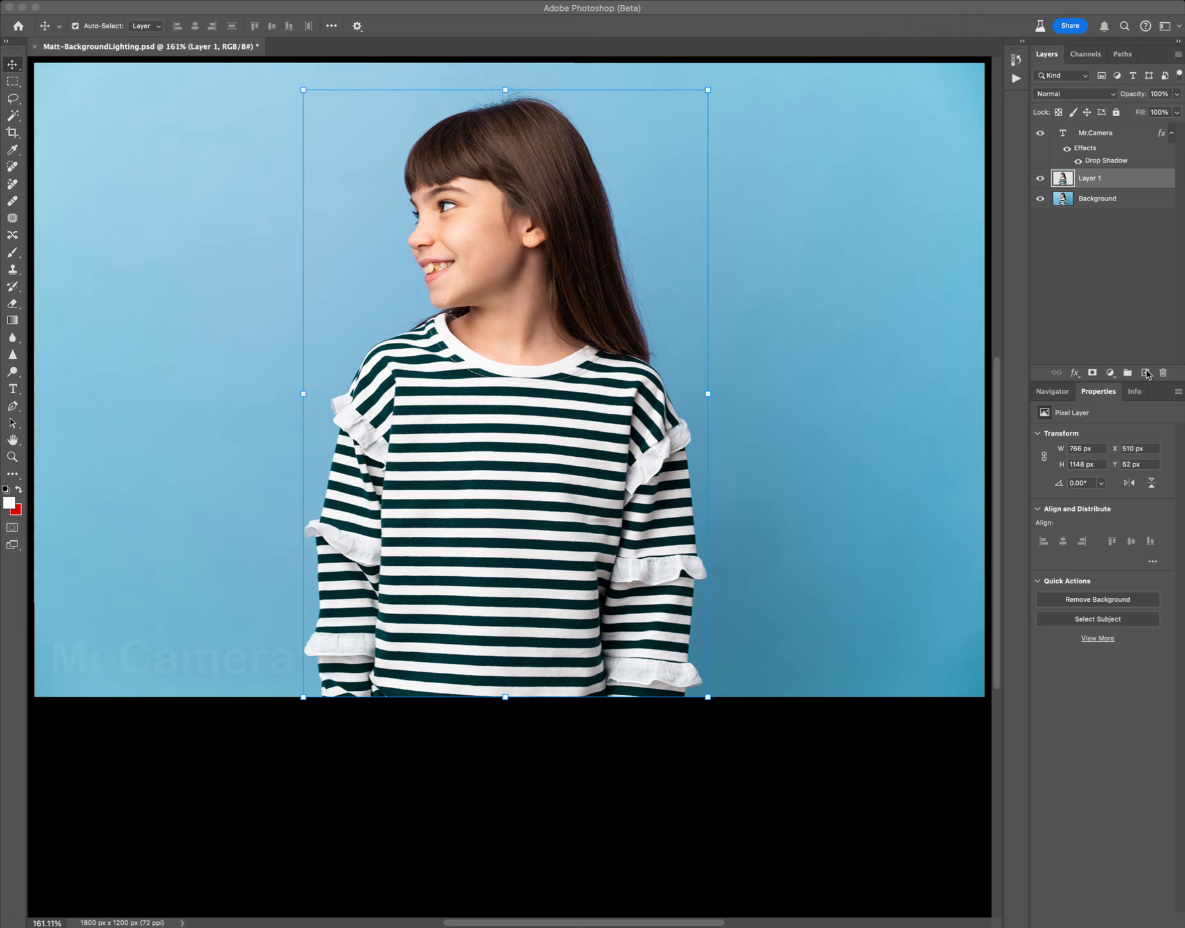
# - Create a new blank layer and place it between the girl's cut-out layer and the Background
pyautogui.click(964, 10)
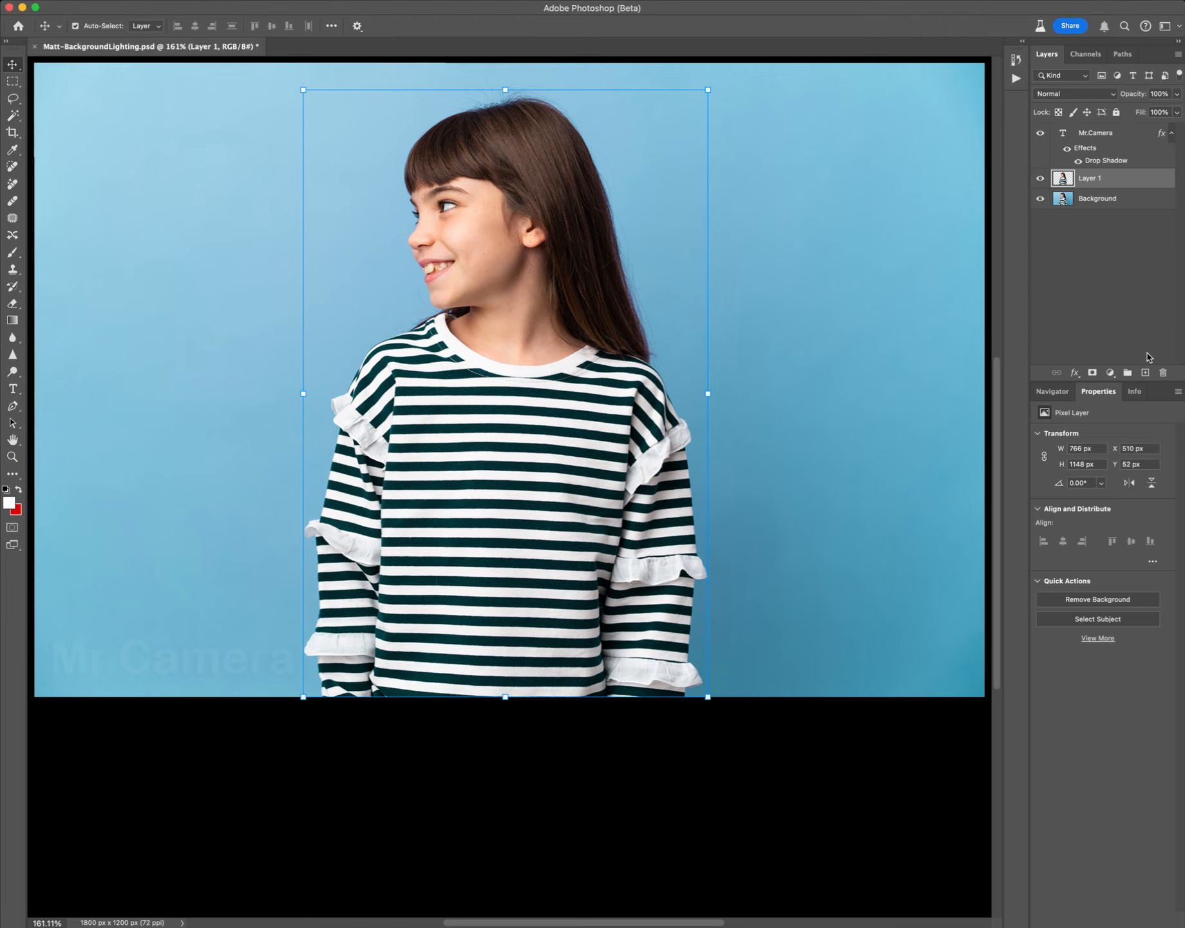
pyautogui.click(1146, 373)
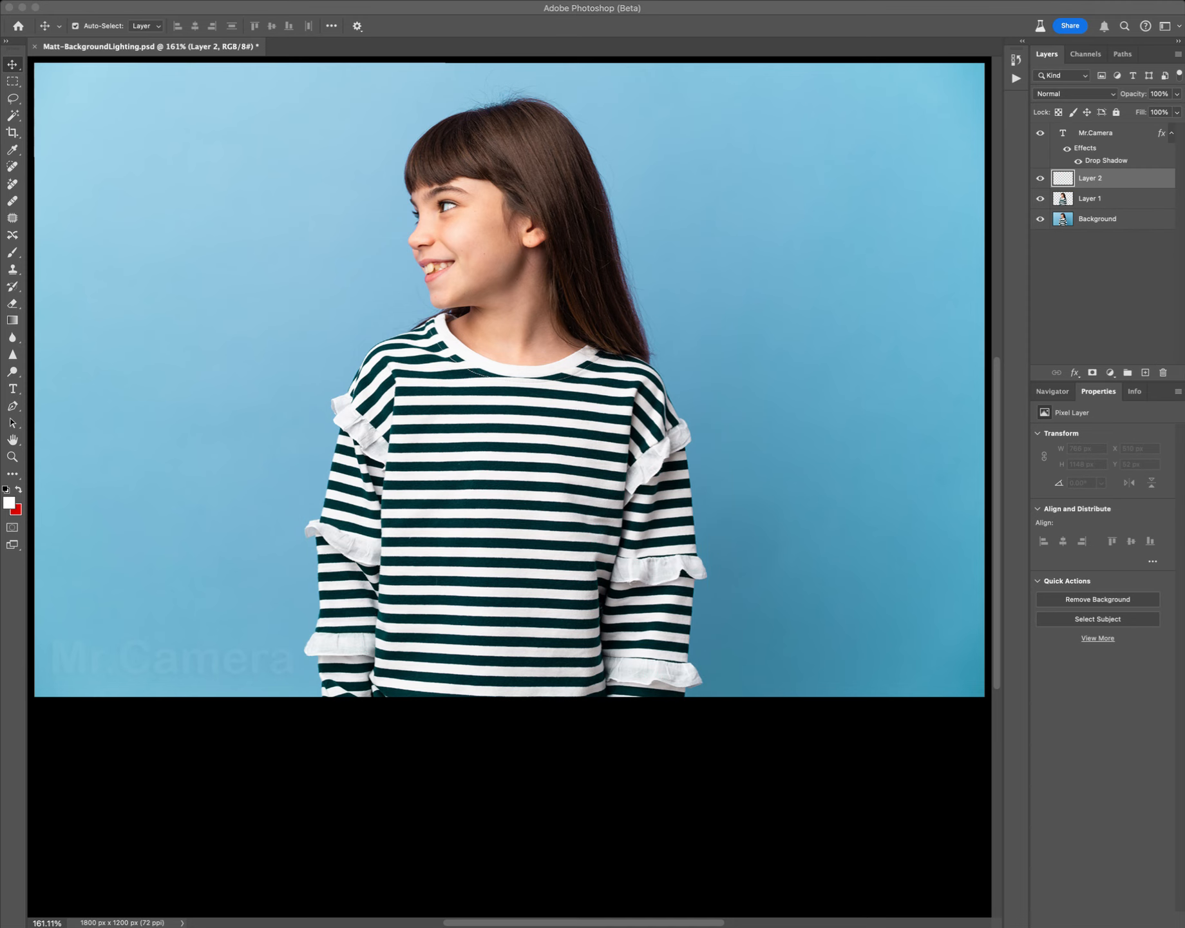
pyautogui.click(1130, 179)
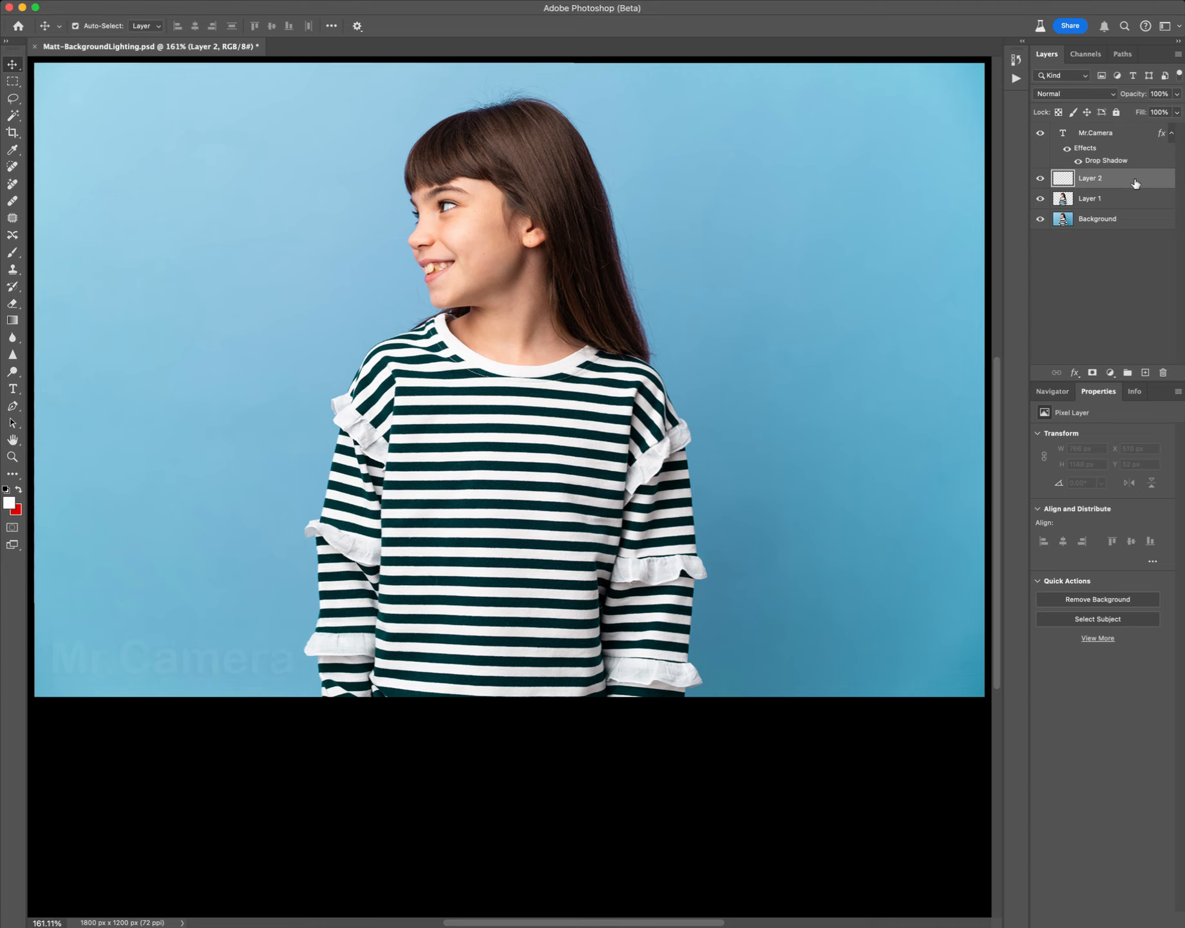
pyautogui.moveTo(1132, 182); pyautogui.dragTo(1132, 202)
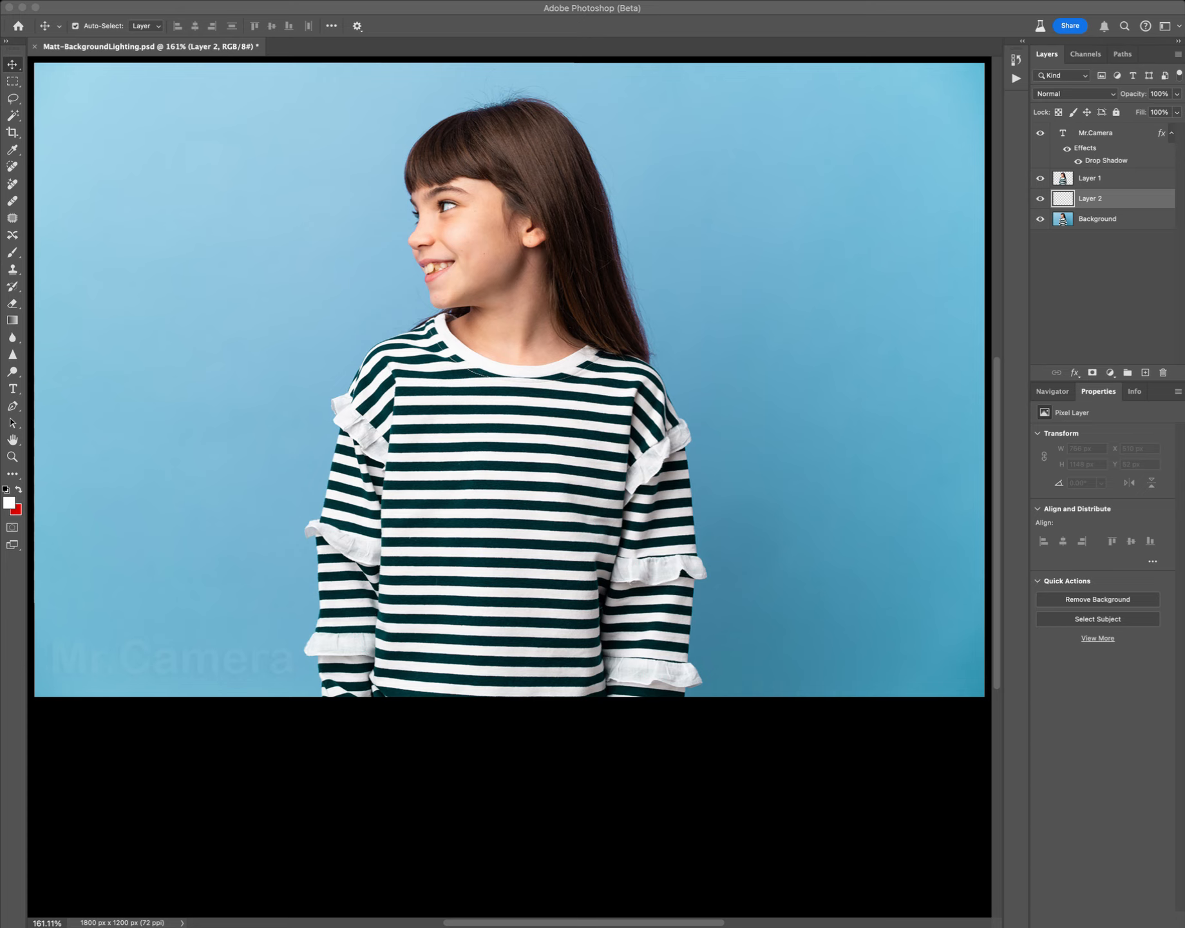
# - Select a full-width horizontal strip about 107 px high near the top of the photo with the Rectangular Marquee
pyautogui.click(15, 85)
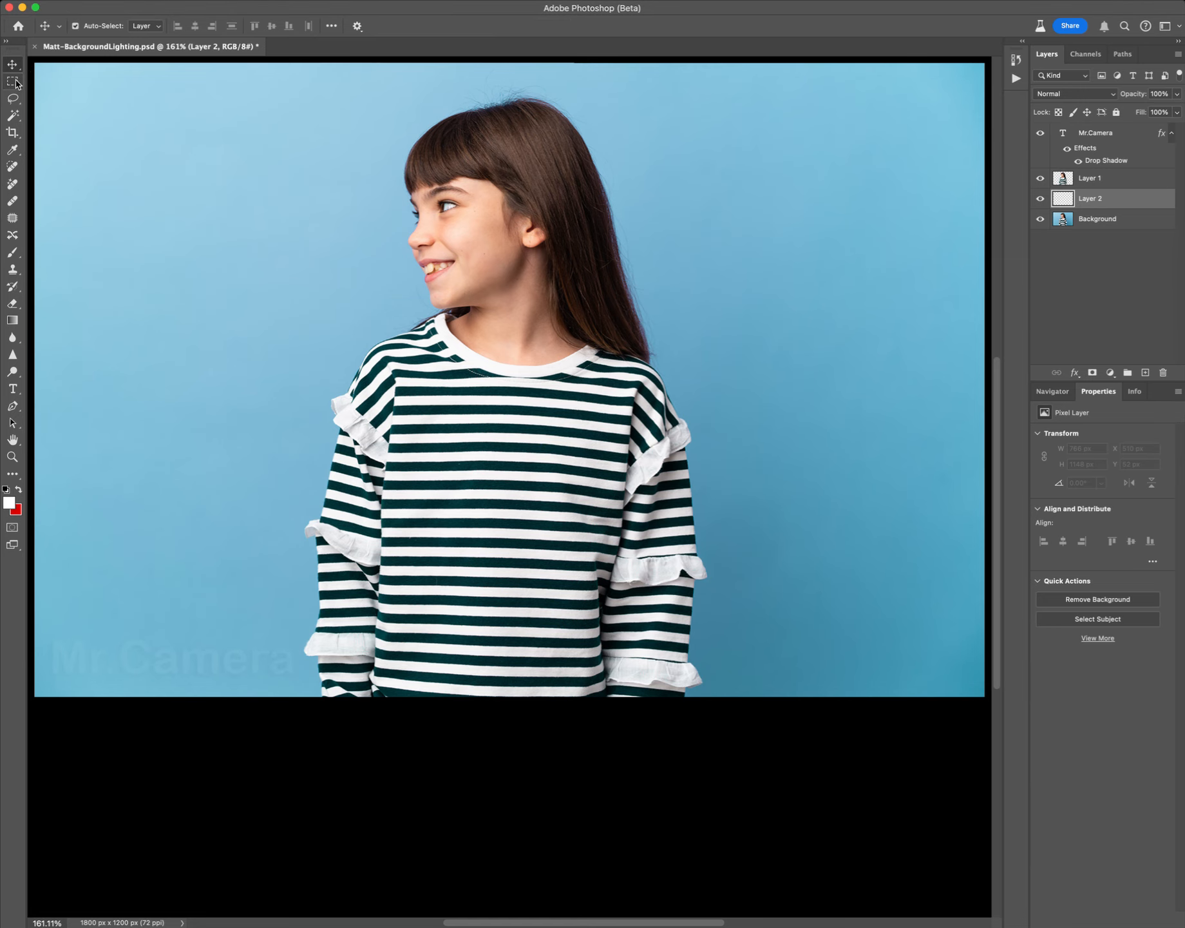
pyautogui.click(18, 82)
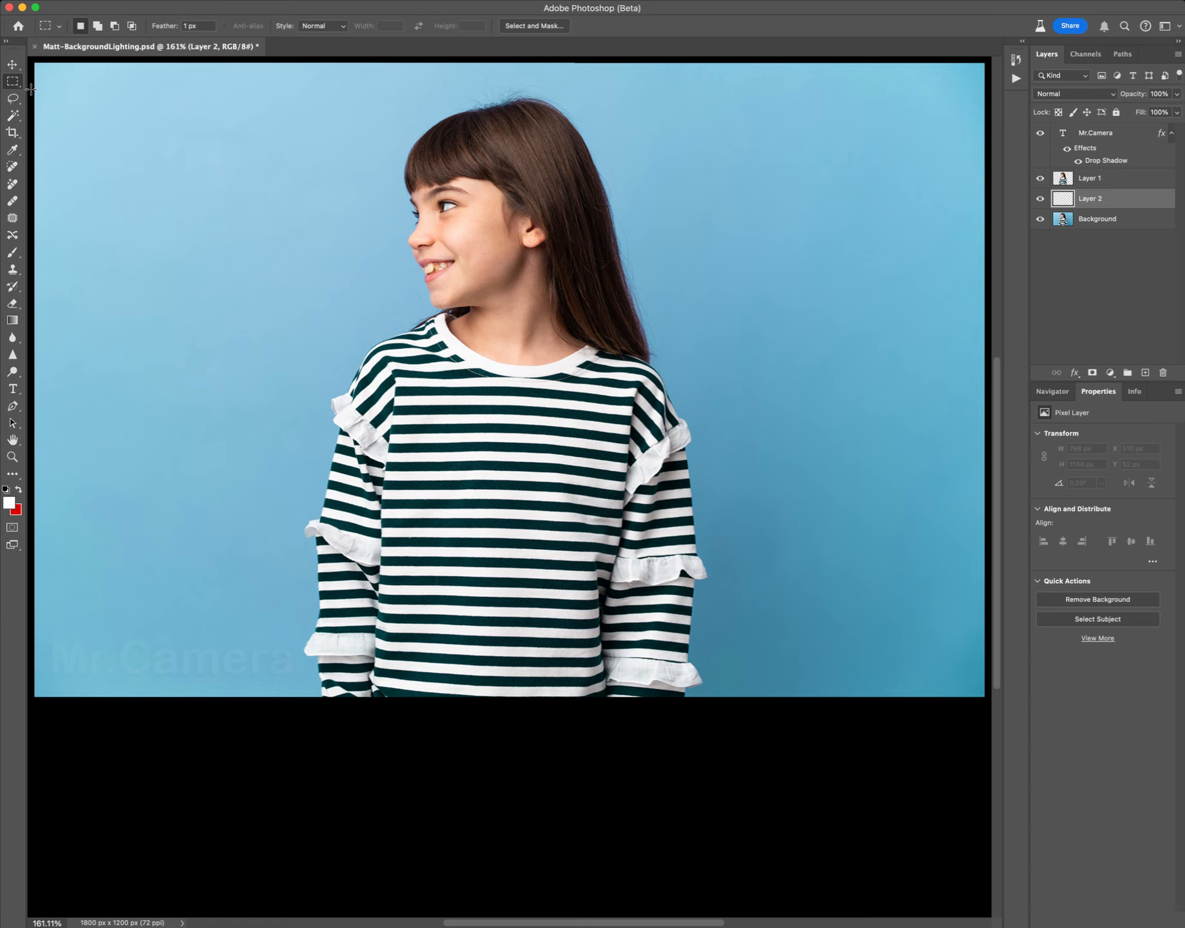
pyautogui.moveTo(34, 90); pyautogui.dragTo(990, 147)
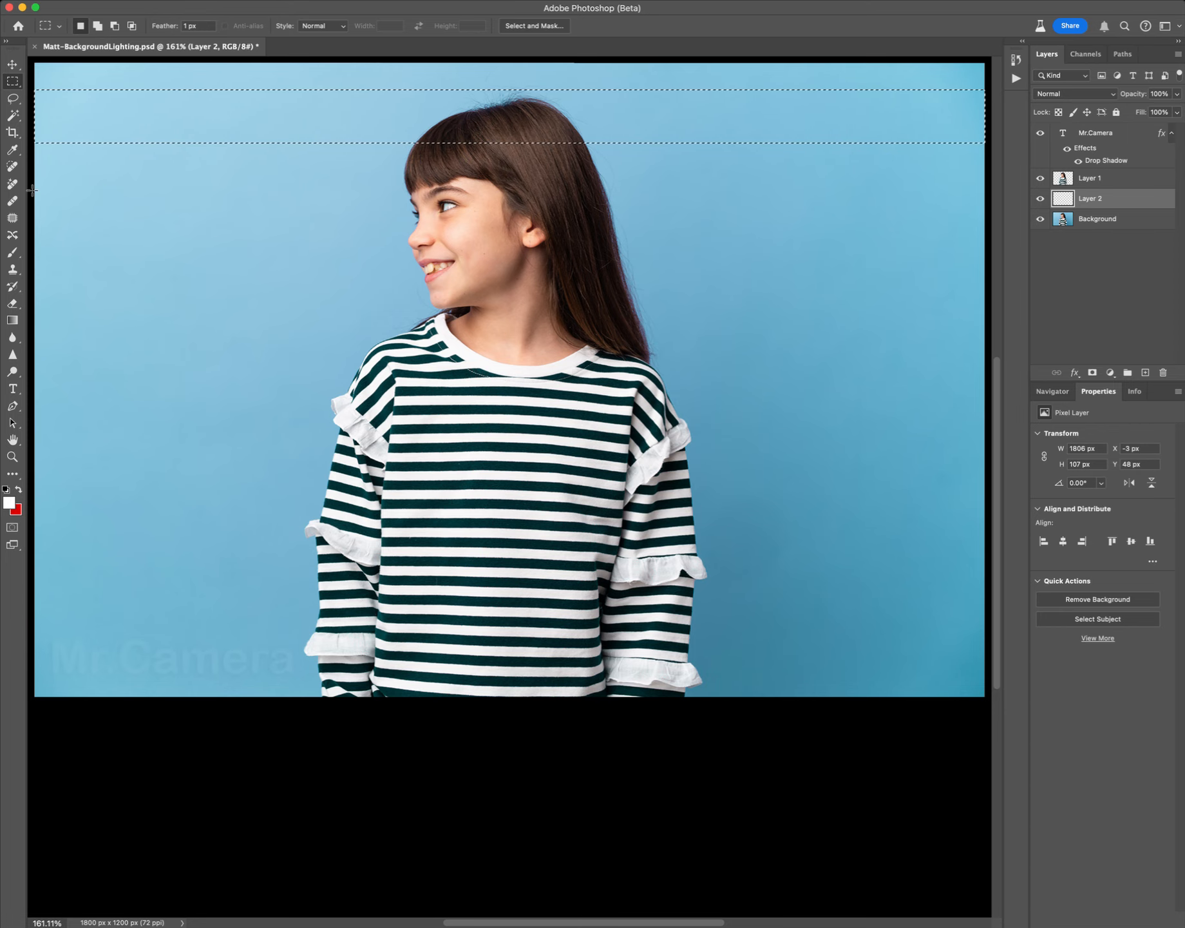
pyautogui.moveTo(34, 191); pyautogui.dragTo(229, 235)
pyautogui.press('super+z')
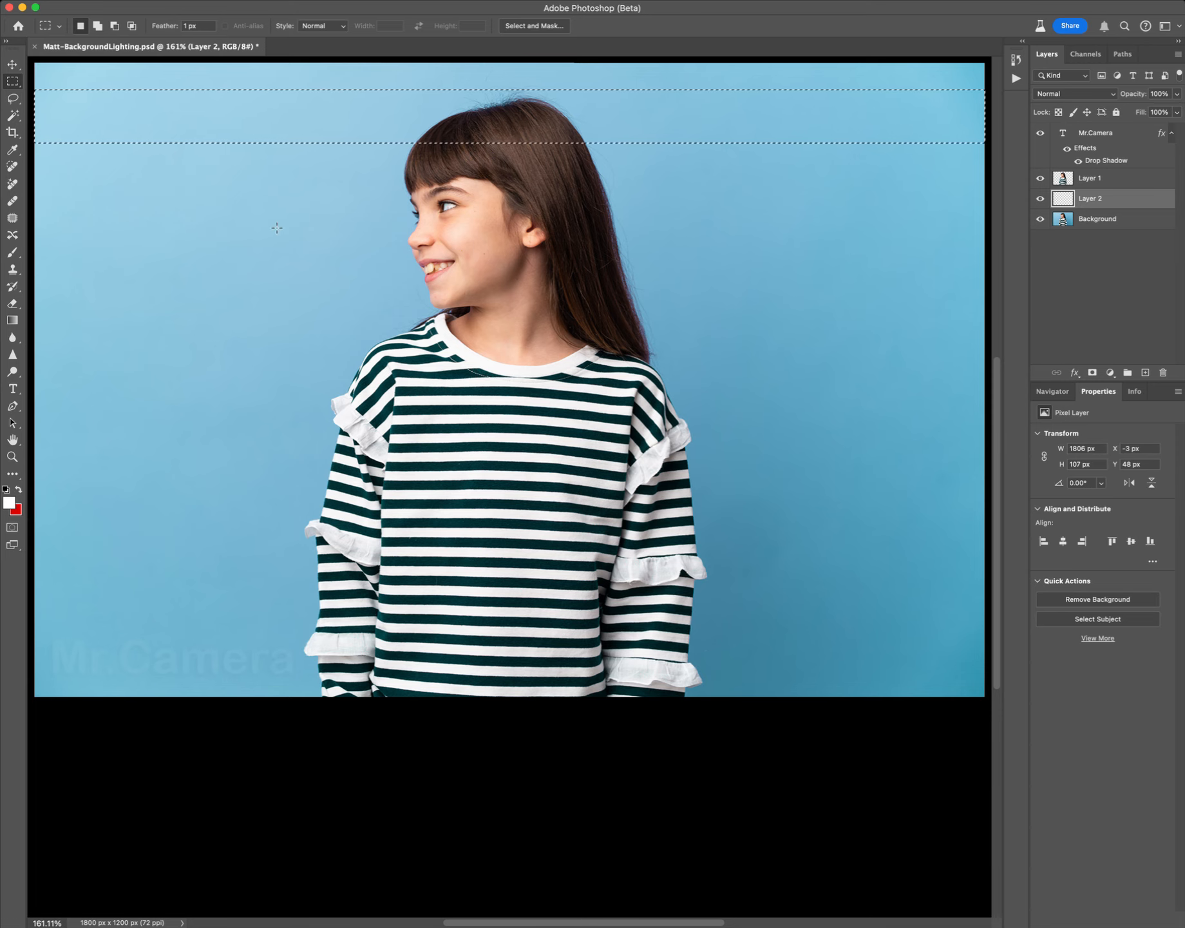
pyautogui.hotkey('shift', 'BackSpace')
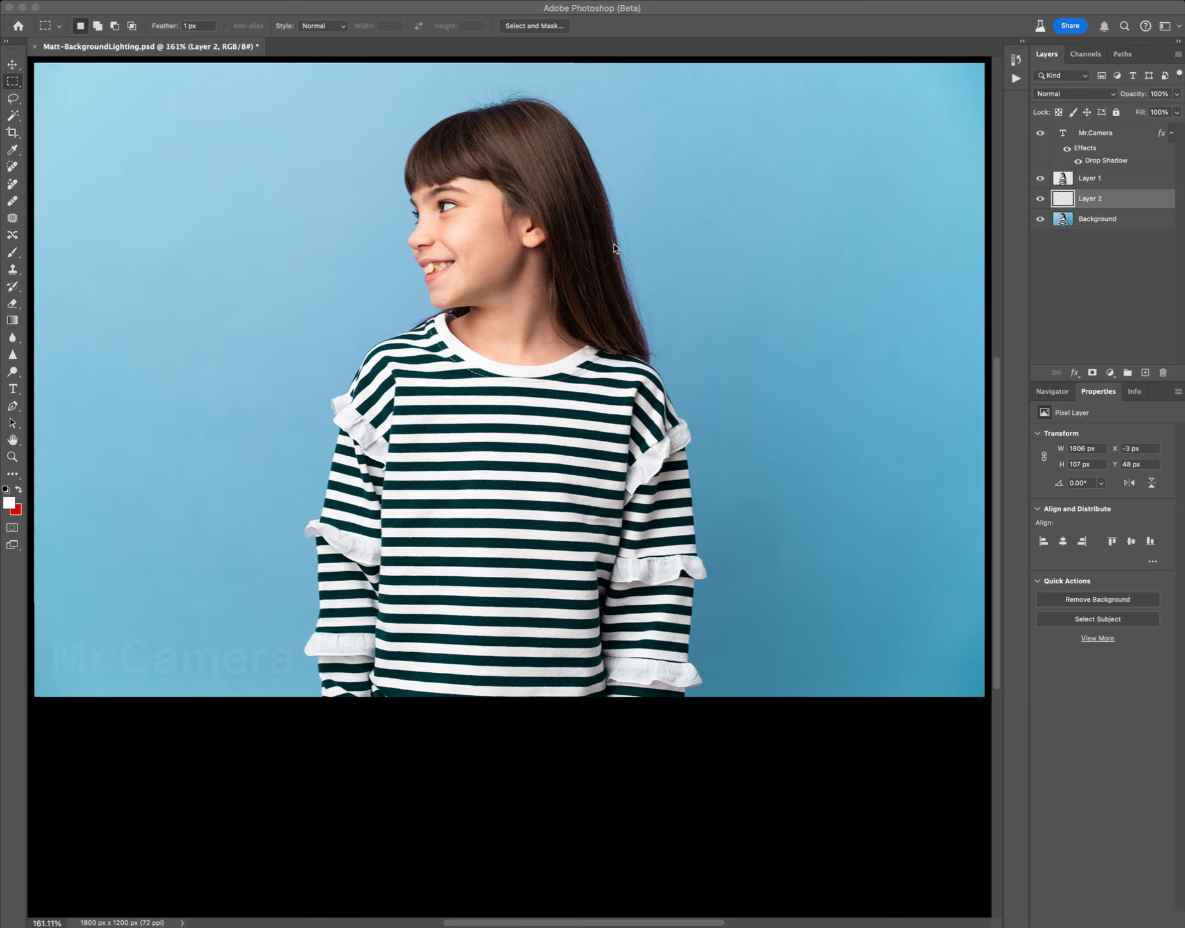
pyautogui.click(58, 117)
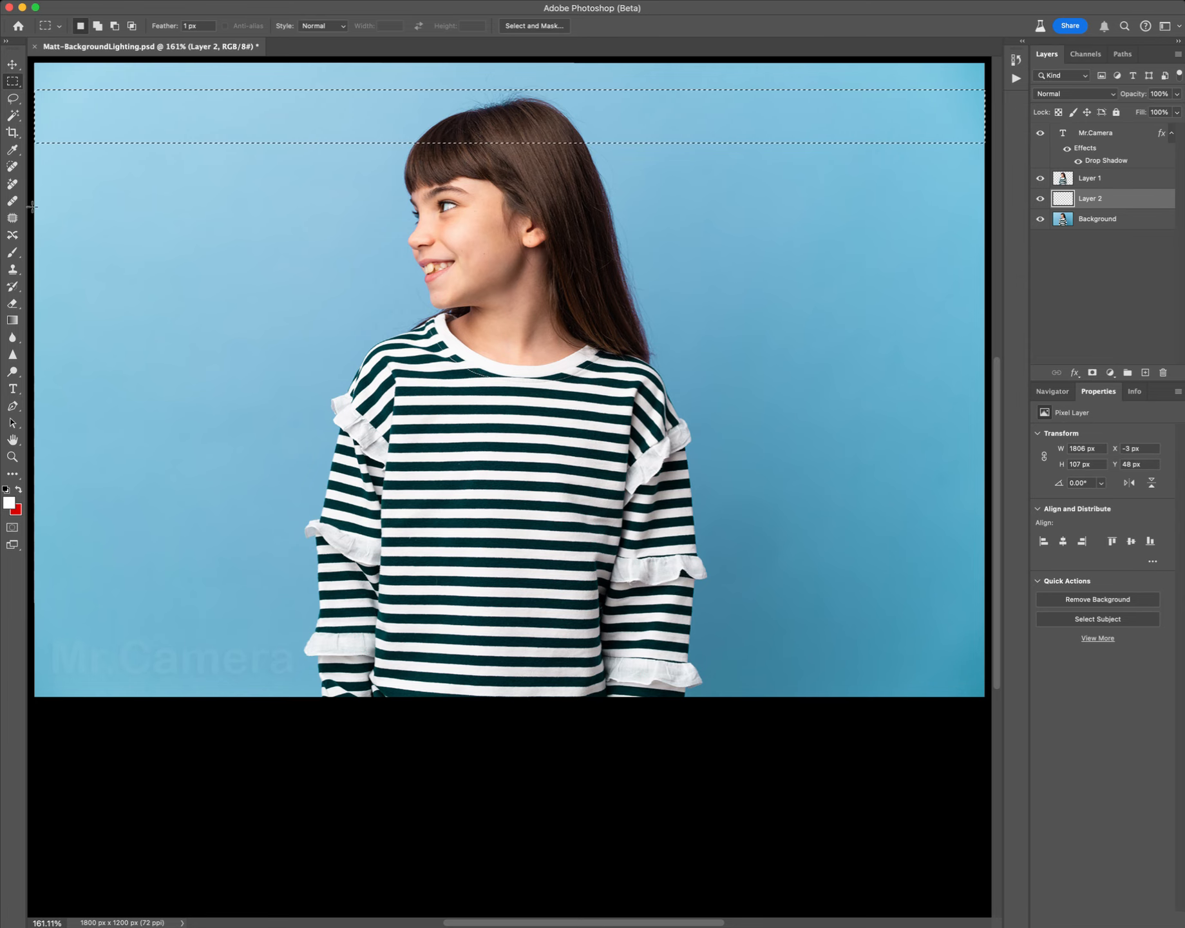
# - Add four more full-width horizontal strips of similar height to the selection, spaced down the photo below the first one
pyautogui.moveTo(34, 207); pyautogui.dragTo(989, 306)
pyautogui.moveTo(278, 299); pyautogui.dragTo(96, 259)
pyautogui.press('super+0')
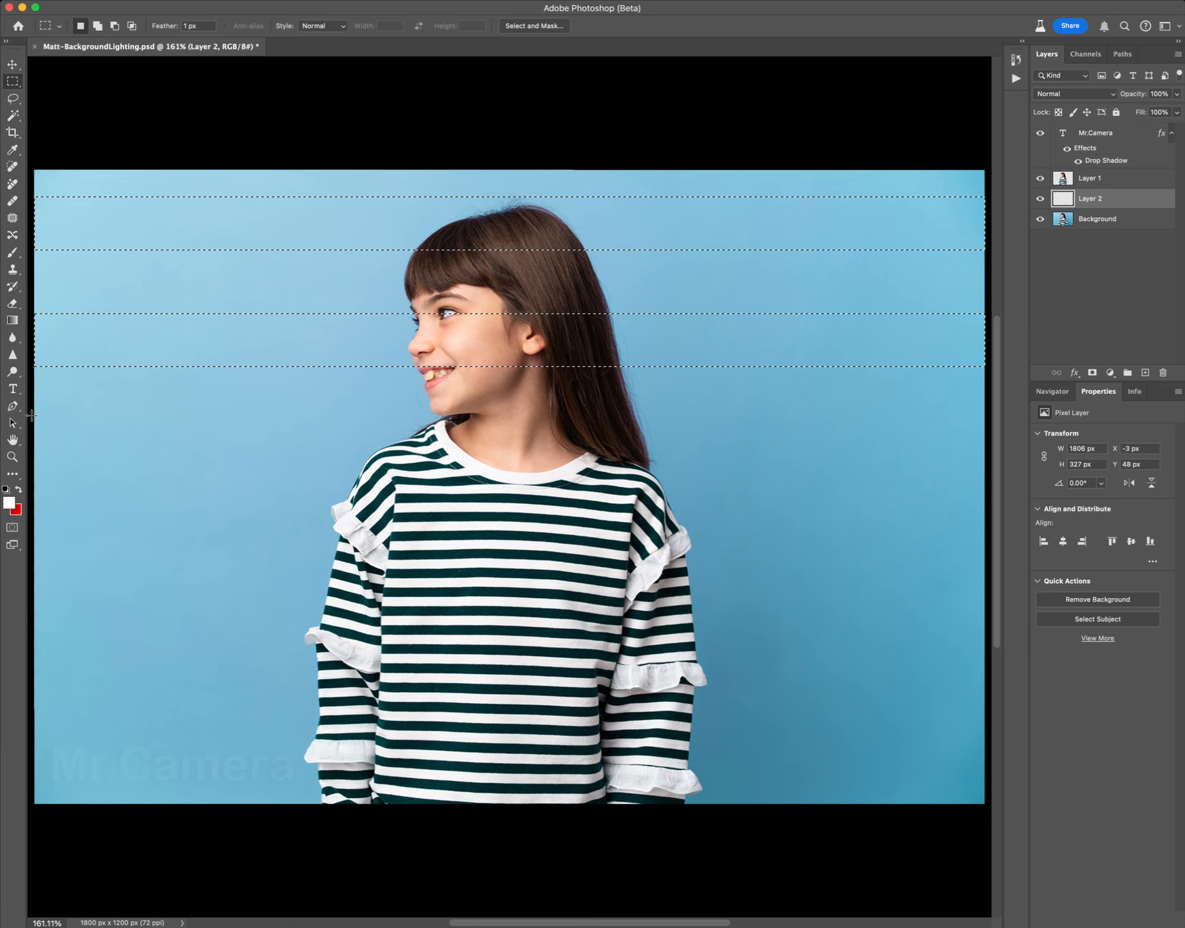
pyautogui.moveTo(32, 415); pyautogui.dragTo(986, 469)
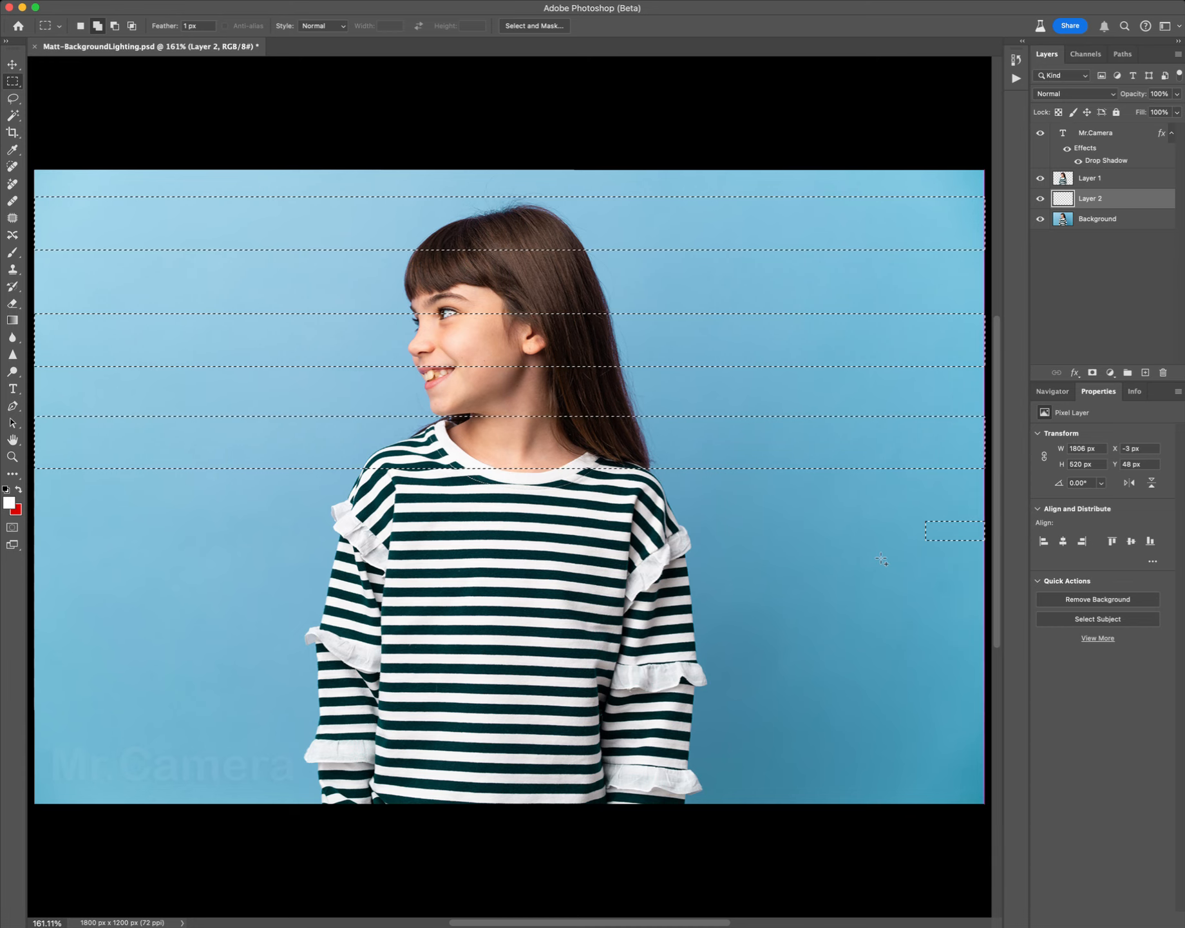
pyautogui.scroll(1, 984, 523)
pyautogui.moveTo(984, 553); pyautogui.dragTo(32, 604)
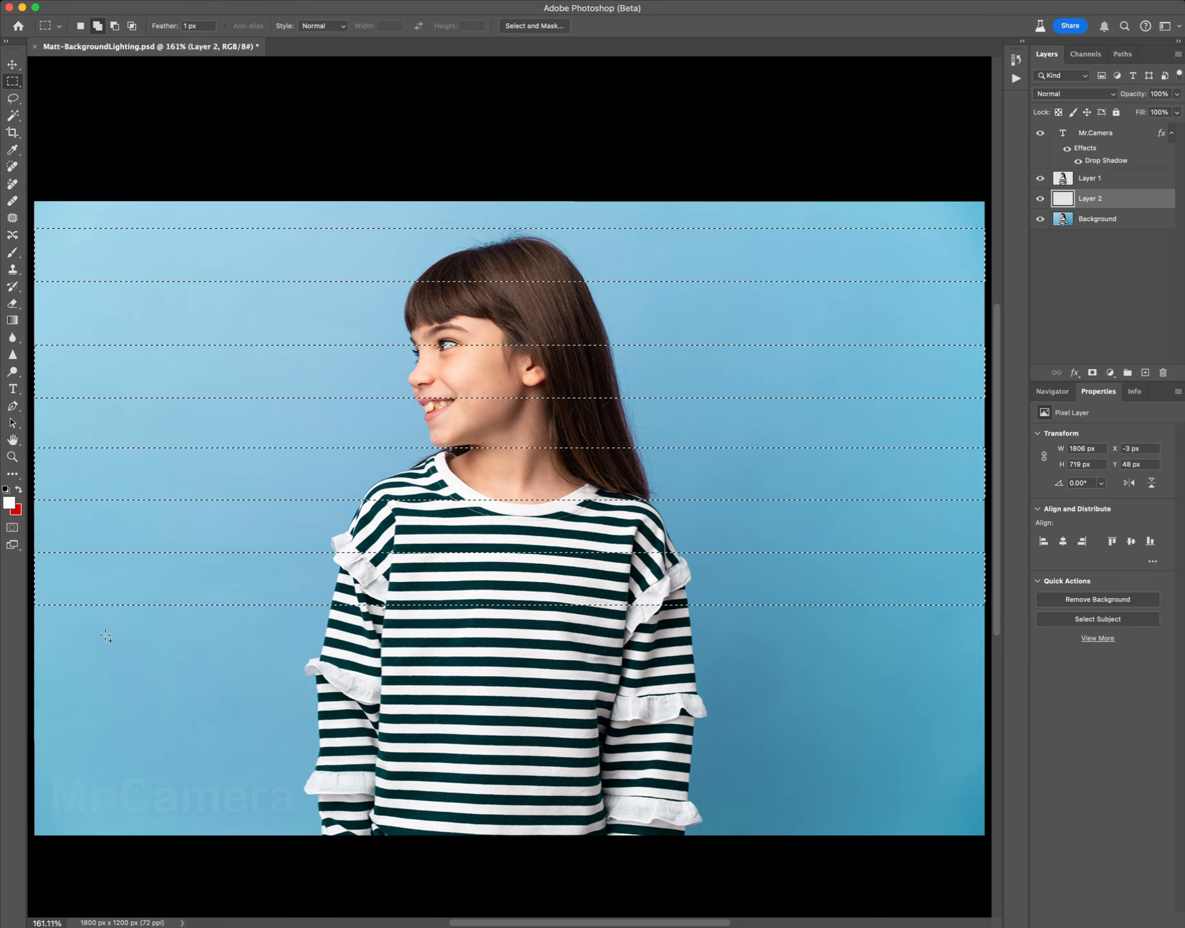
pyautogui.moveTo(34, 642); pyautogui.dragTo(279, 690)
pyautogui.moveTo(363, 701); pyautogui.dragTo(987, 695)
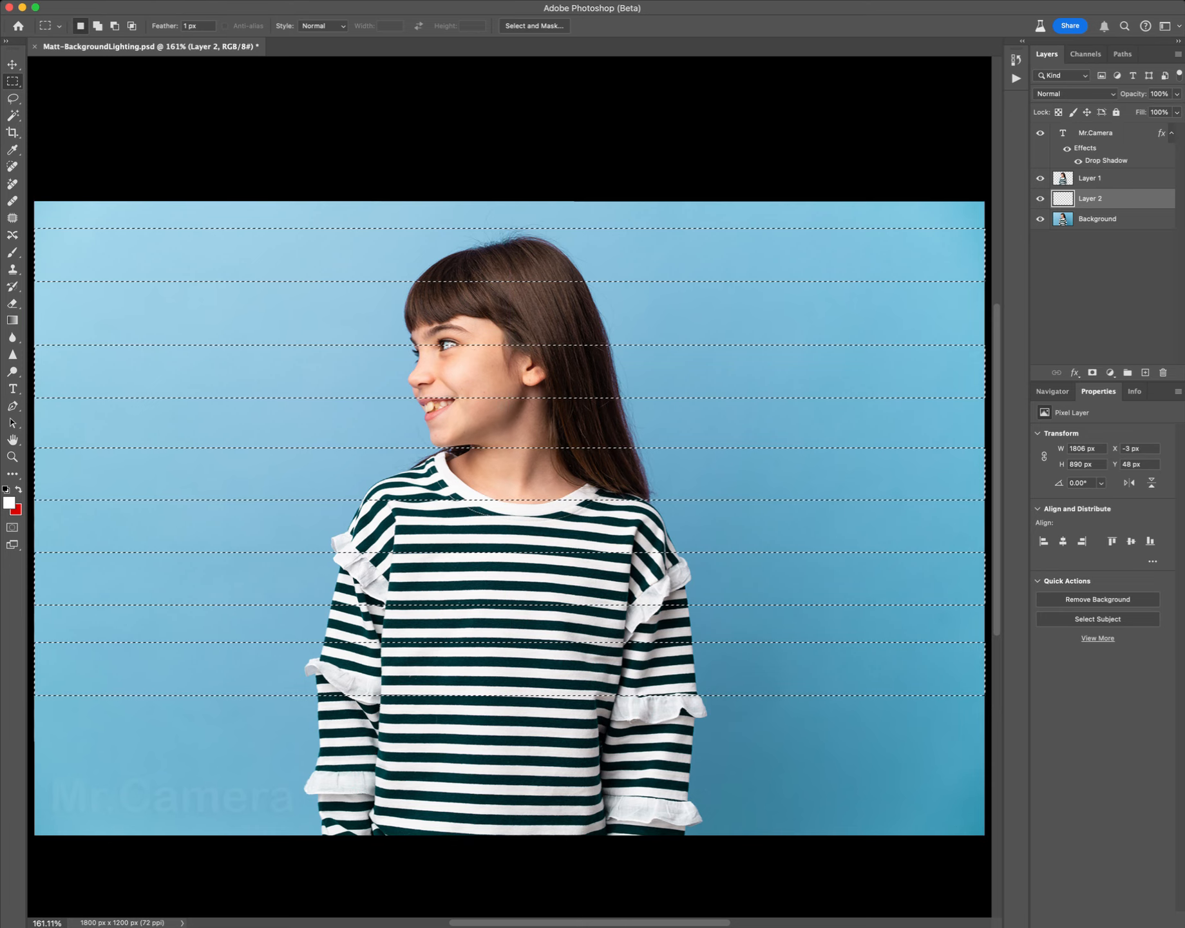
# - Feather the five-strip selection to soften its edges
pyautogui.hotkey('shift', 'F5')
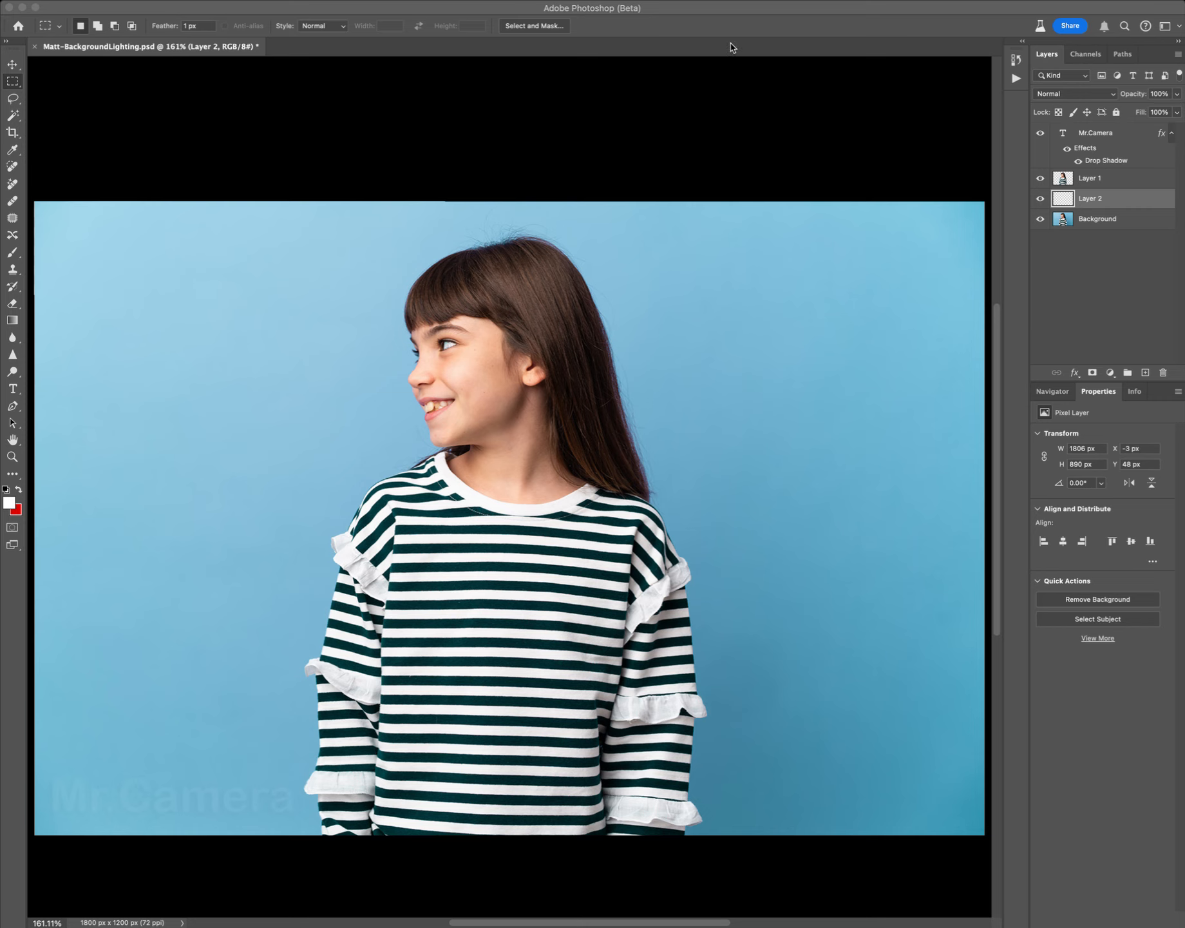
pyautogui.click(672, 11)
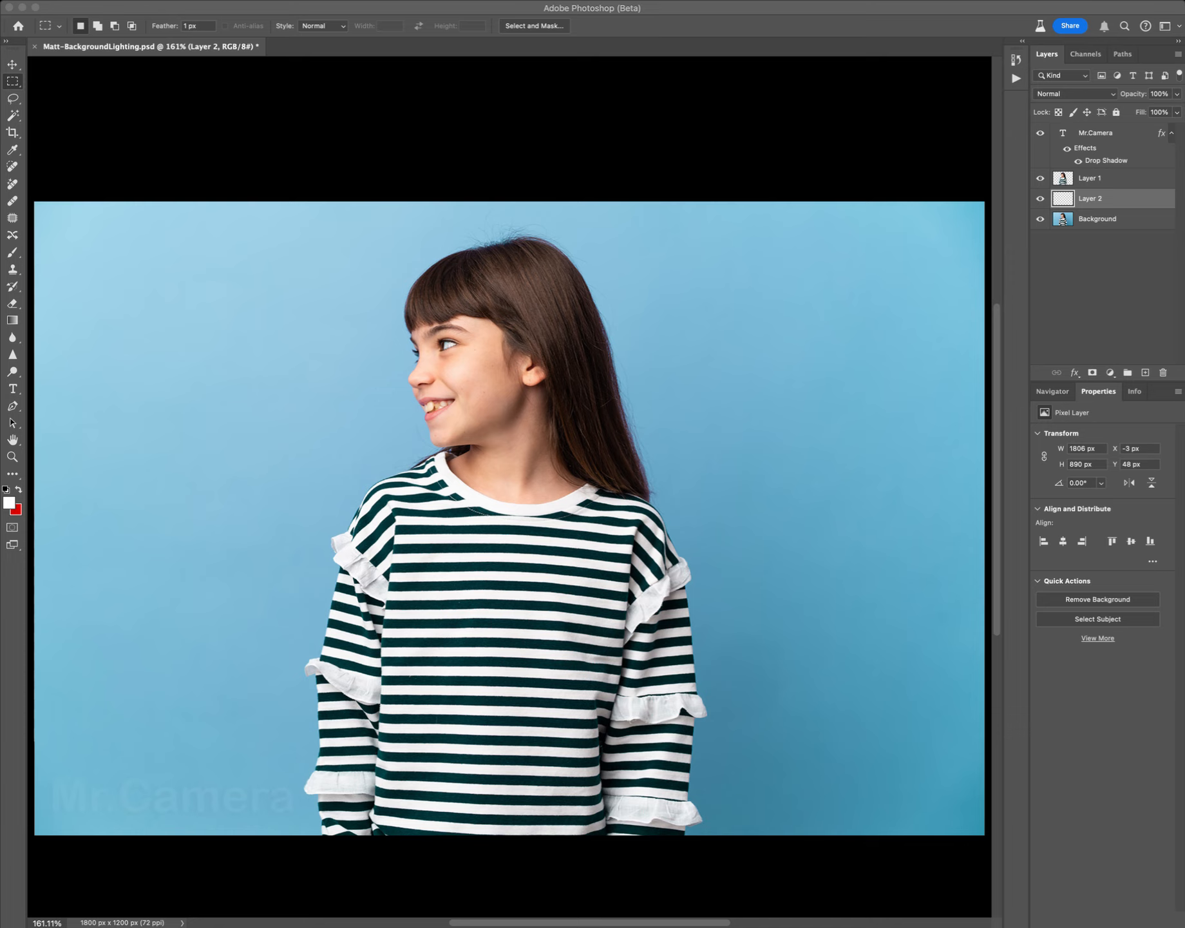
pyautogui.click(638, 15)
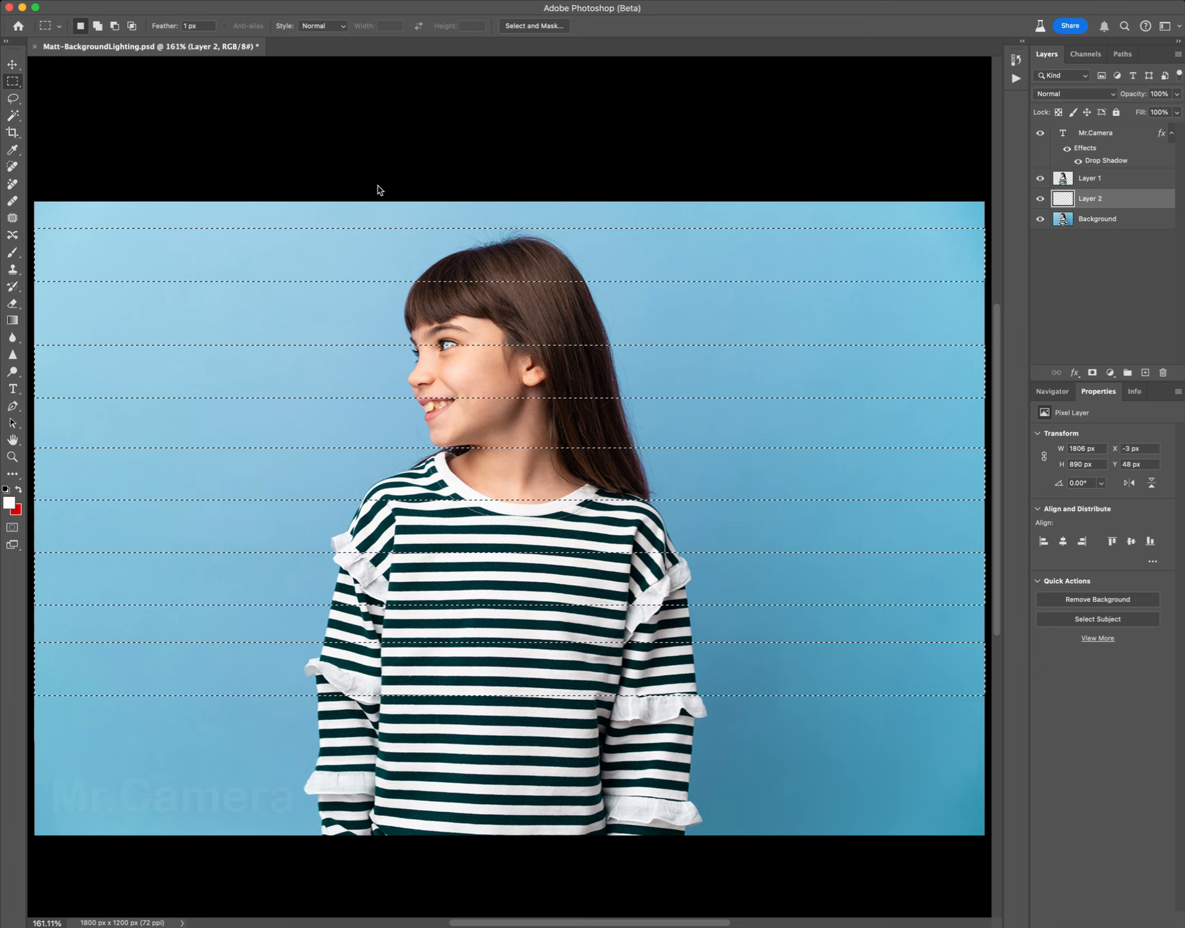
pyautogui.click(501, 233)
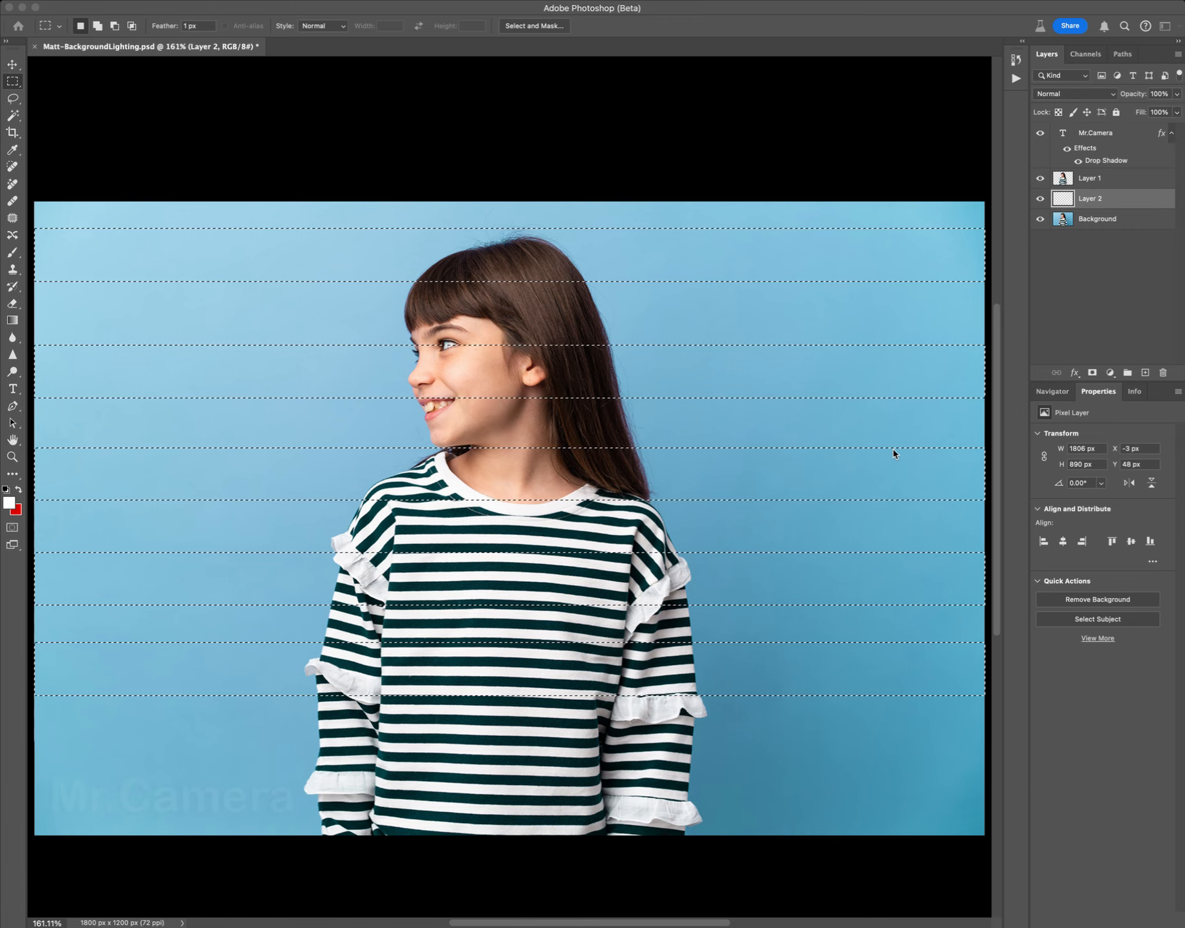
pyautogui.press('Return')
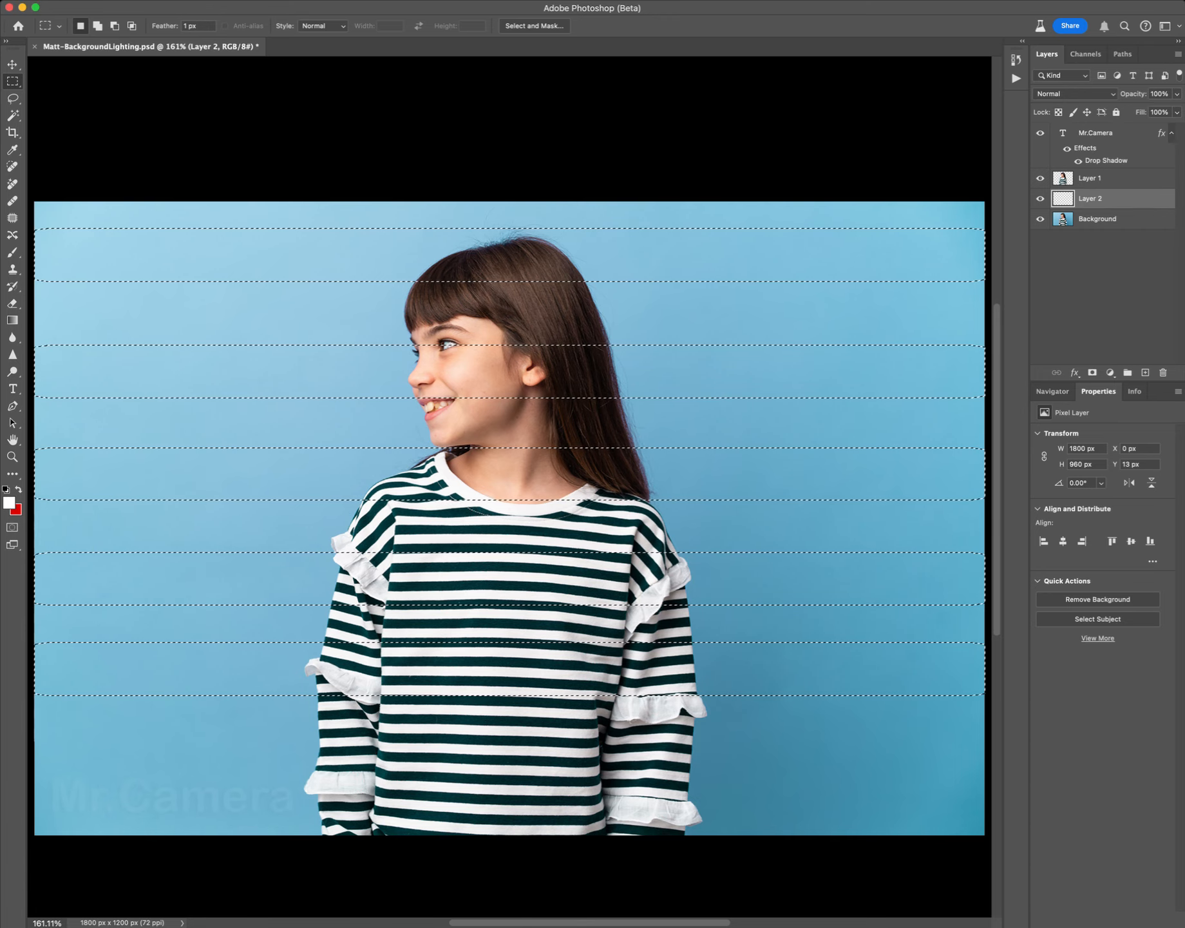
# - Fill the feathered strips on Layer 2 with the white foreground color and clear the selection
pyautogui.hotkey('shift', 'F5')
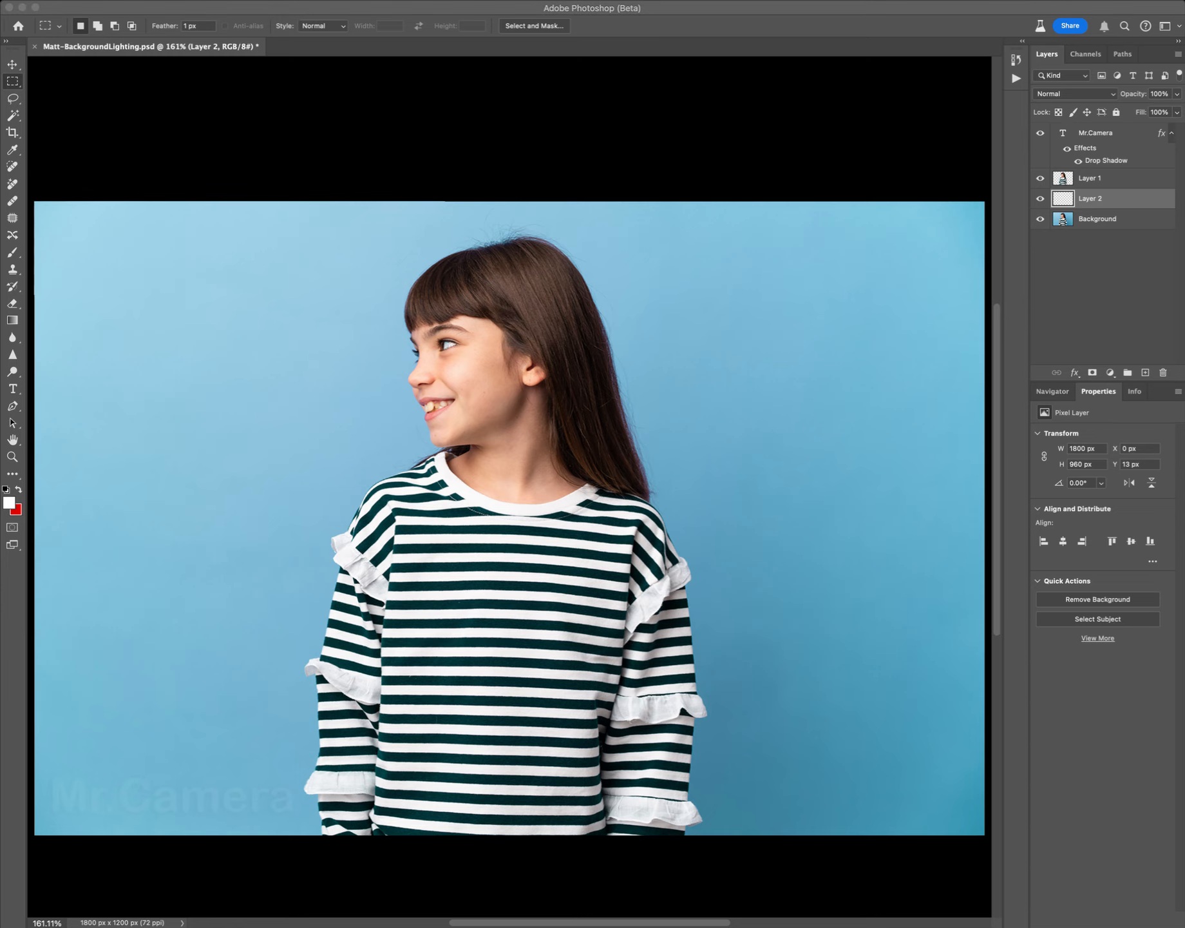
pyautogui.press('Return')
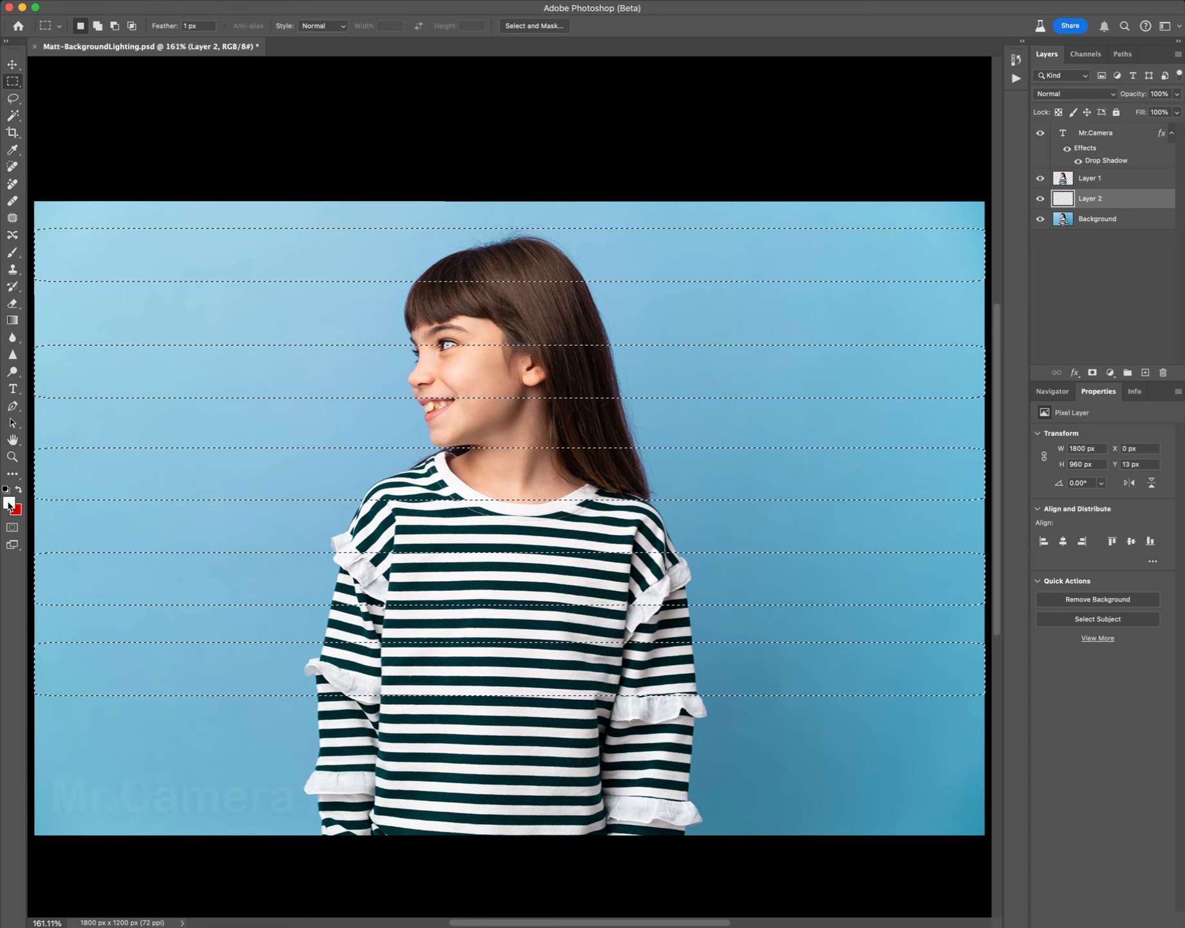
pyautogui.press('i')
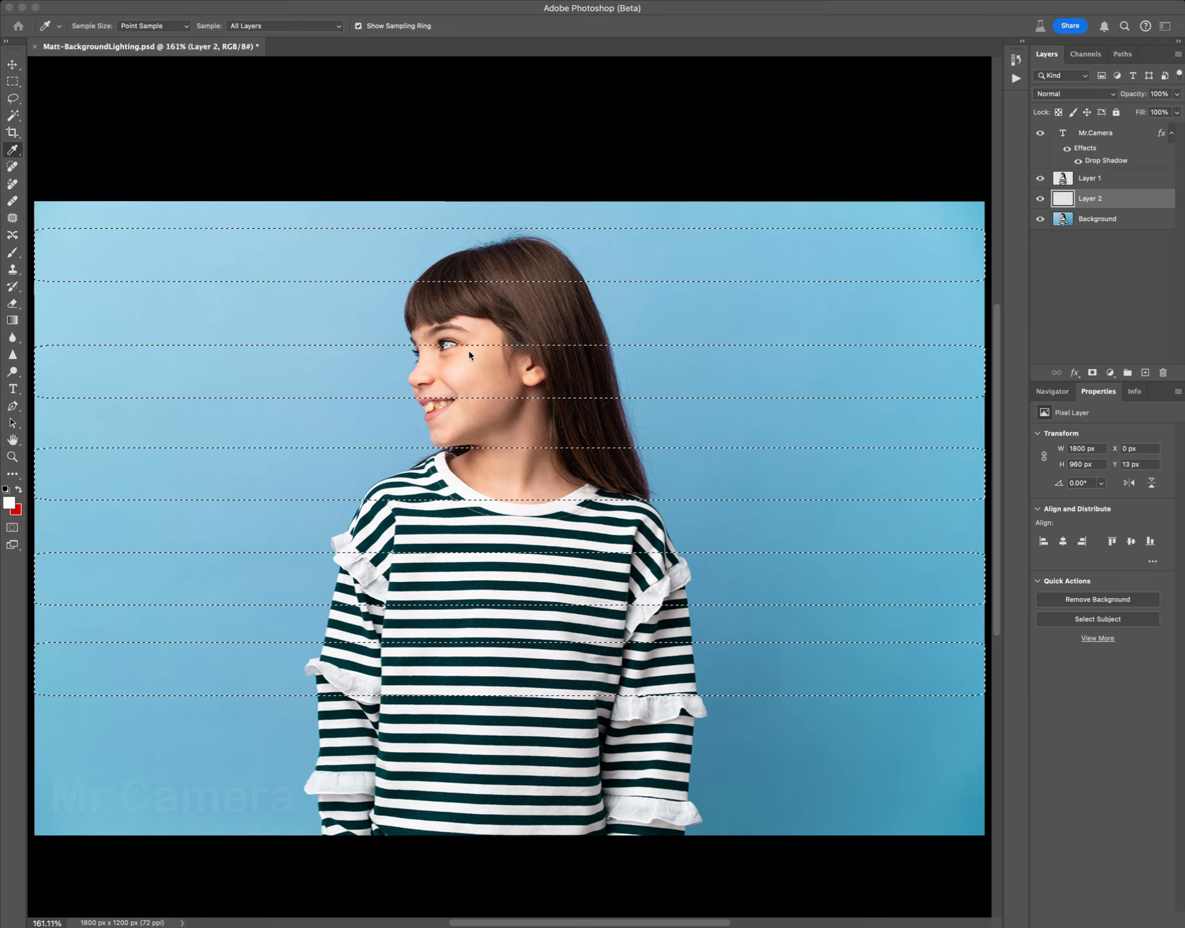
pyautogui.press('m')
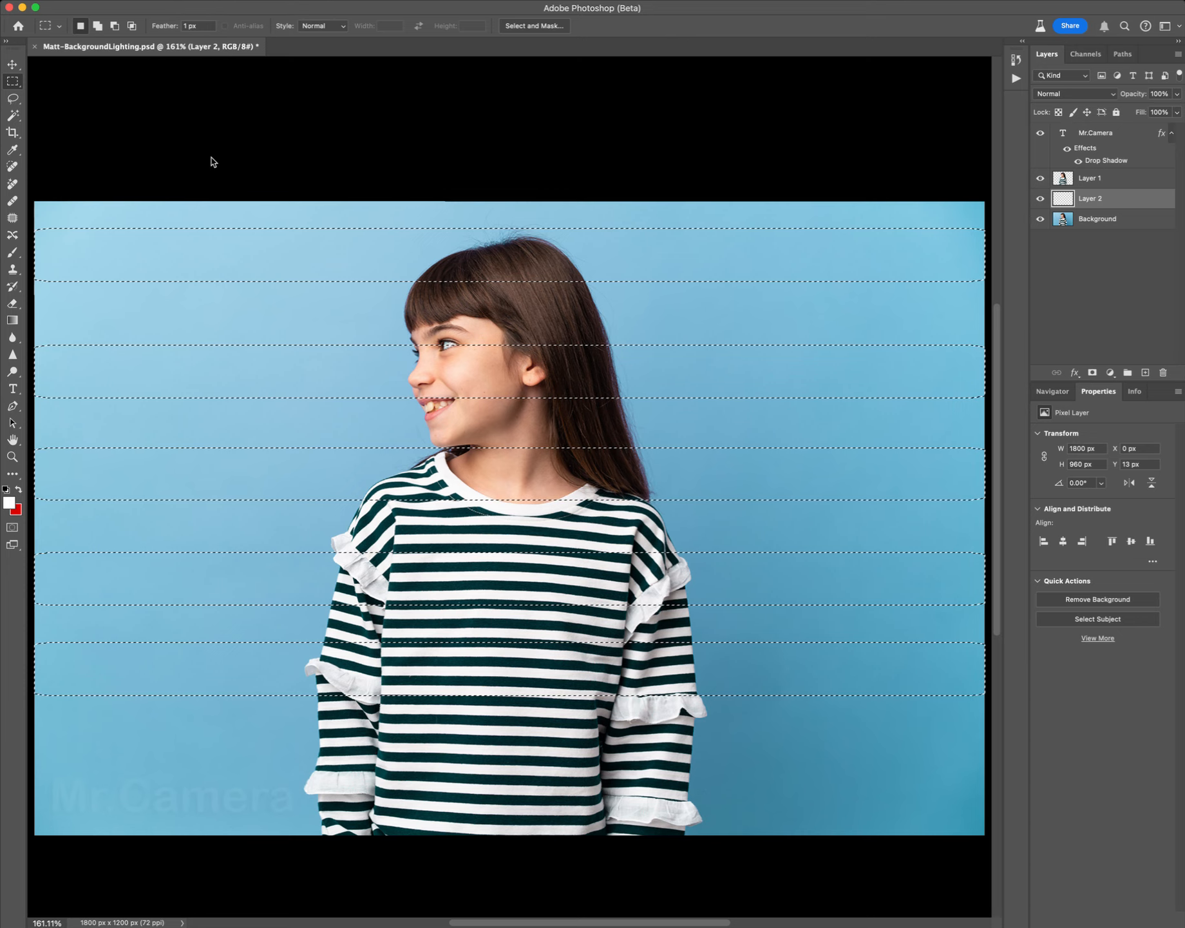
pyautogui.press('i')
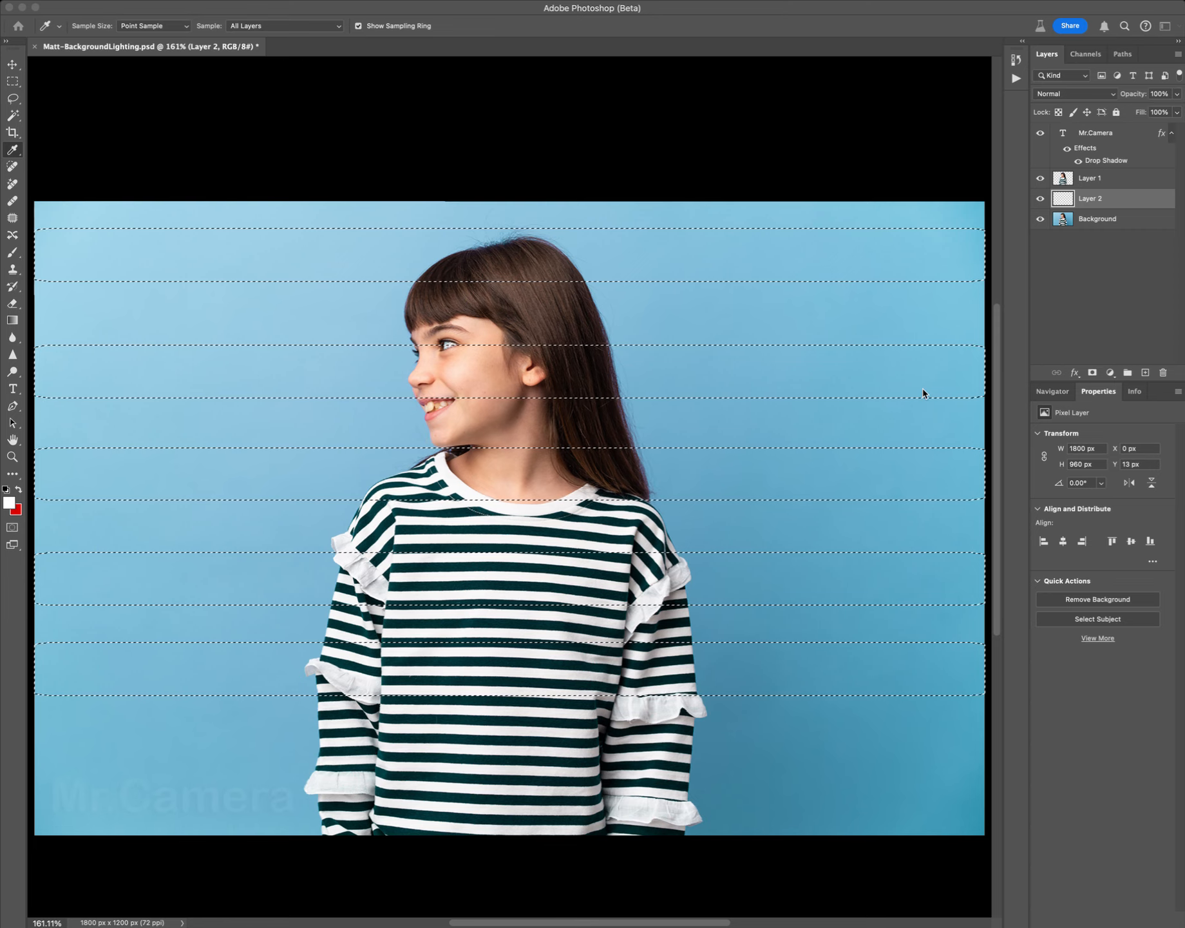
pyautogui.press('m')
pyautogui.hotkey('alt', 'BackSpace')
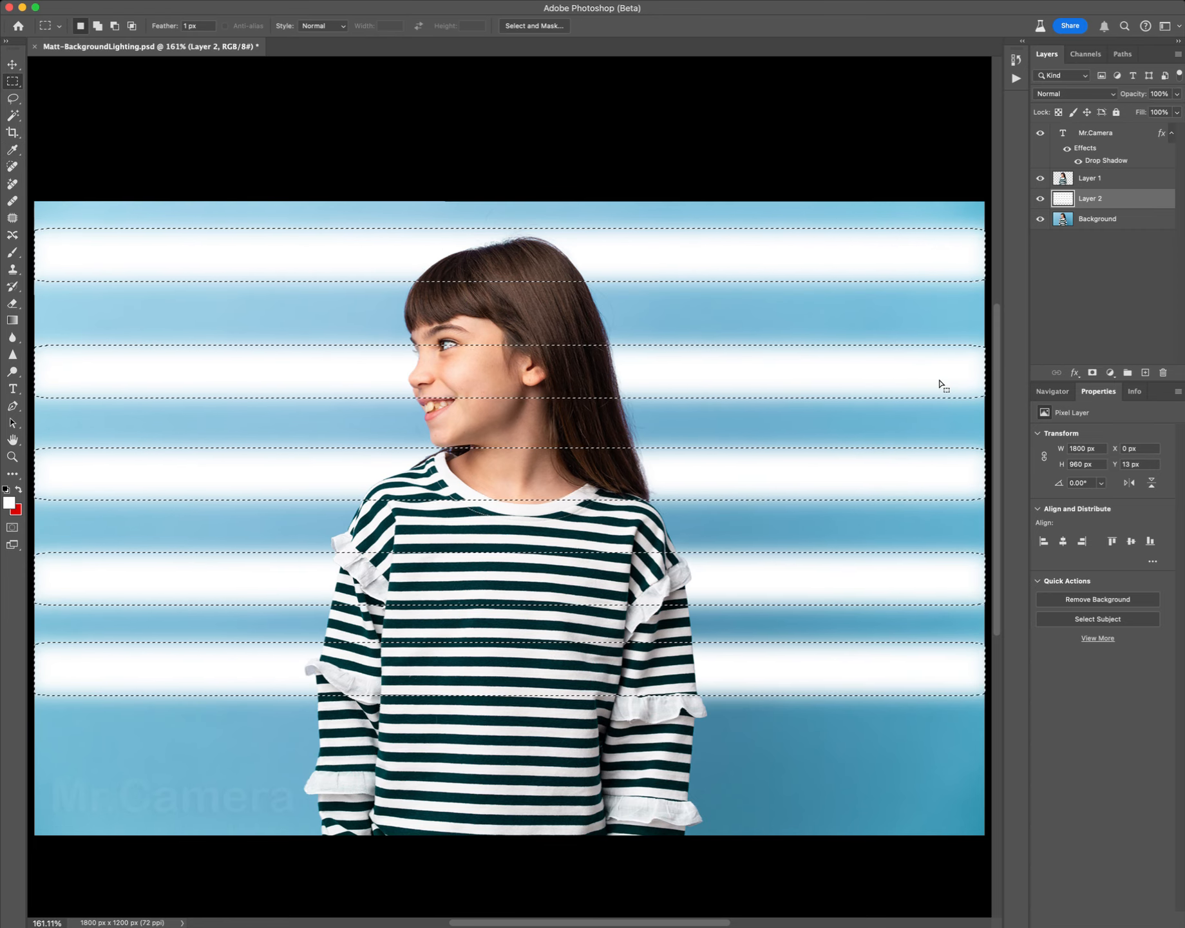
pyautogui.press('super+d')
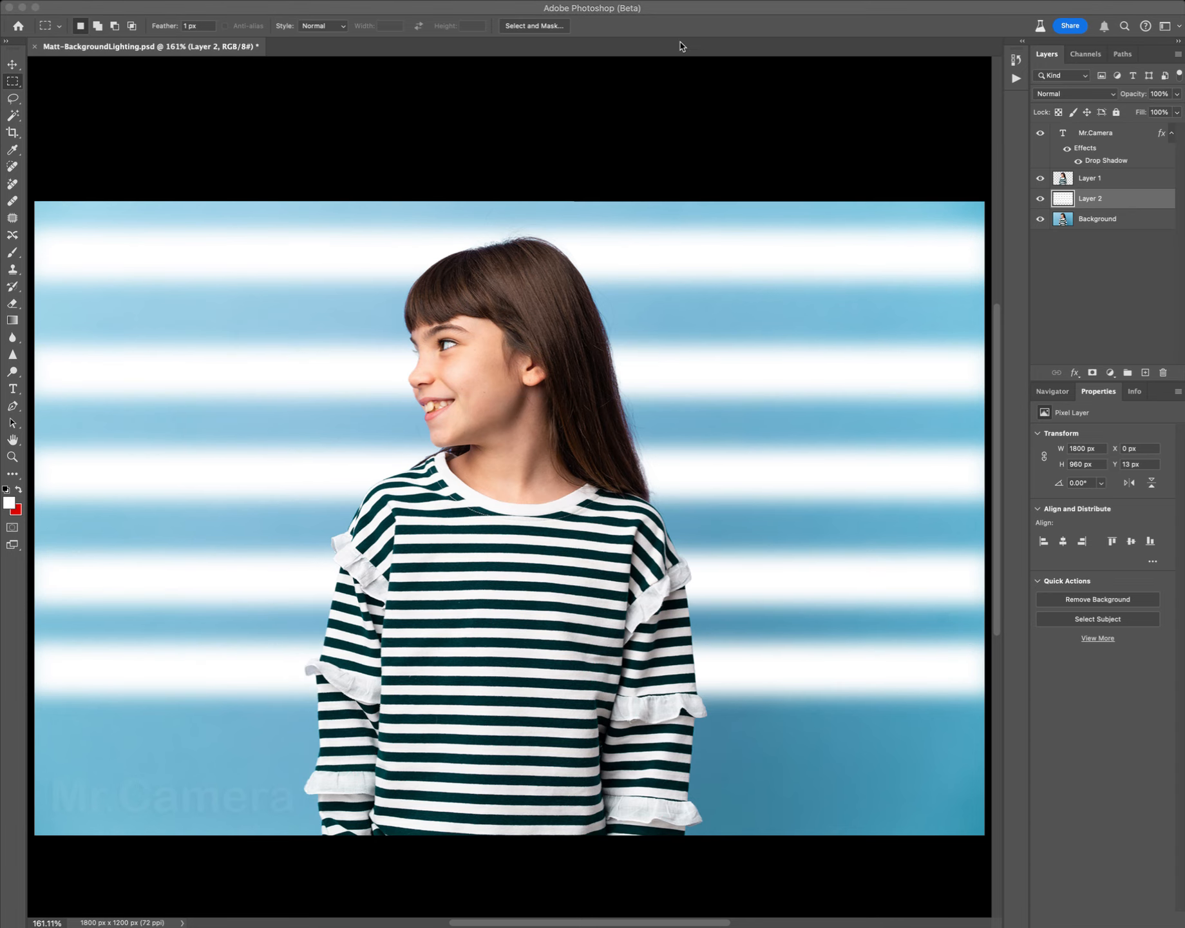
pyautogui.press('super+shift+d')
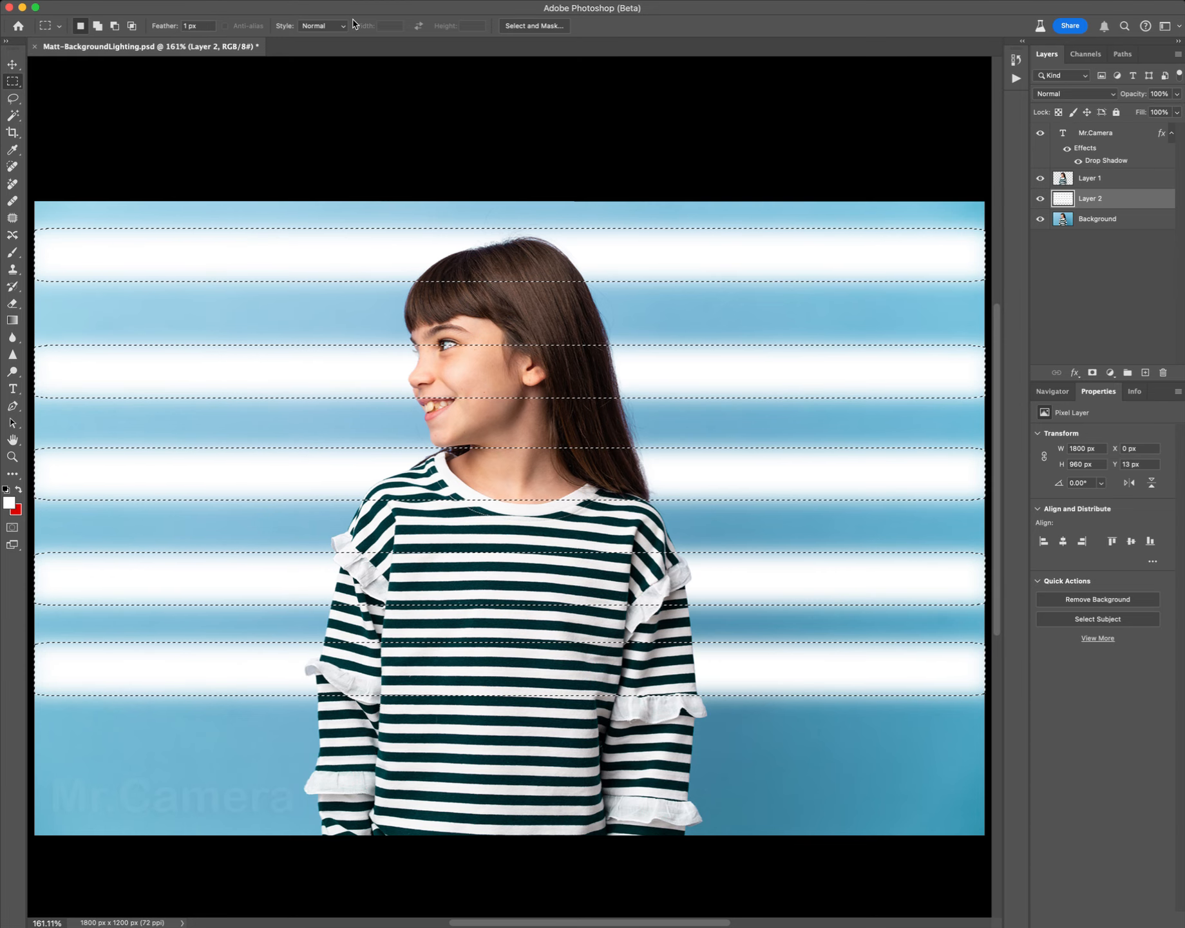
pyautogui.press('super+d')
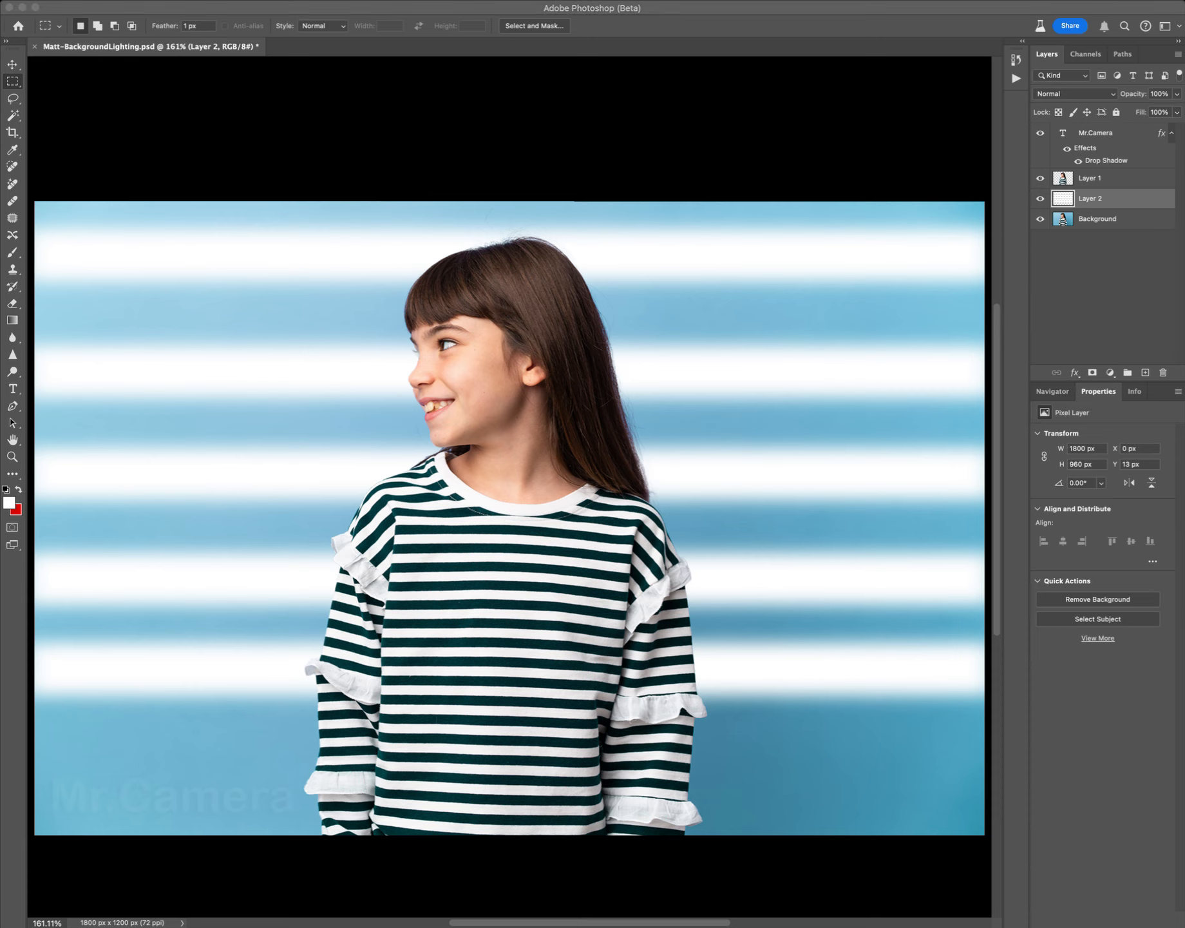
# - Apply a perspective transform to the strips on Layer 2, narrowing them to about half their overall height at the photo's right edge
pyautogui.click(850, 6)
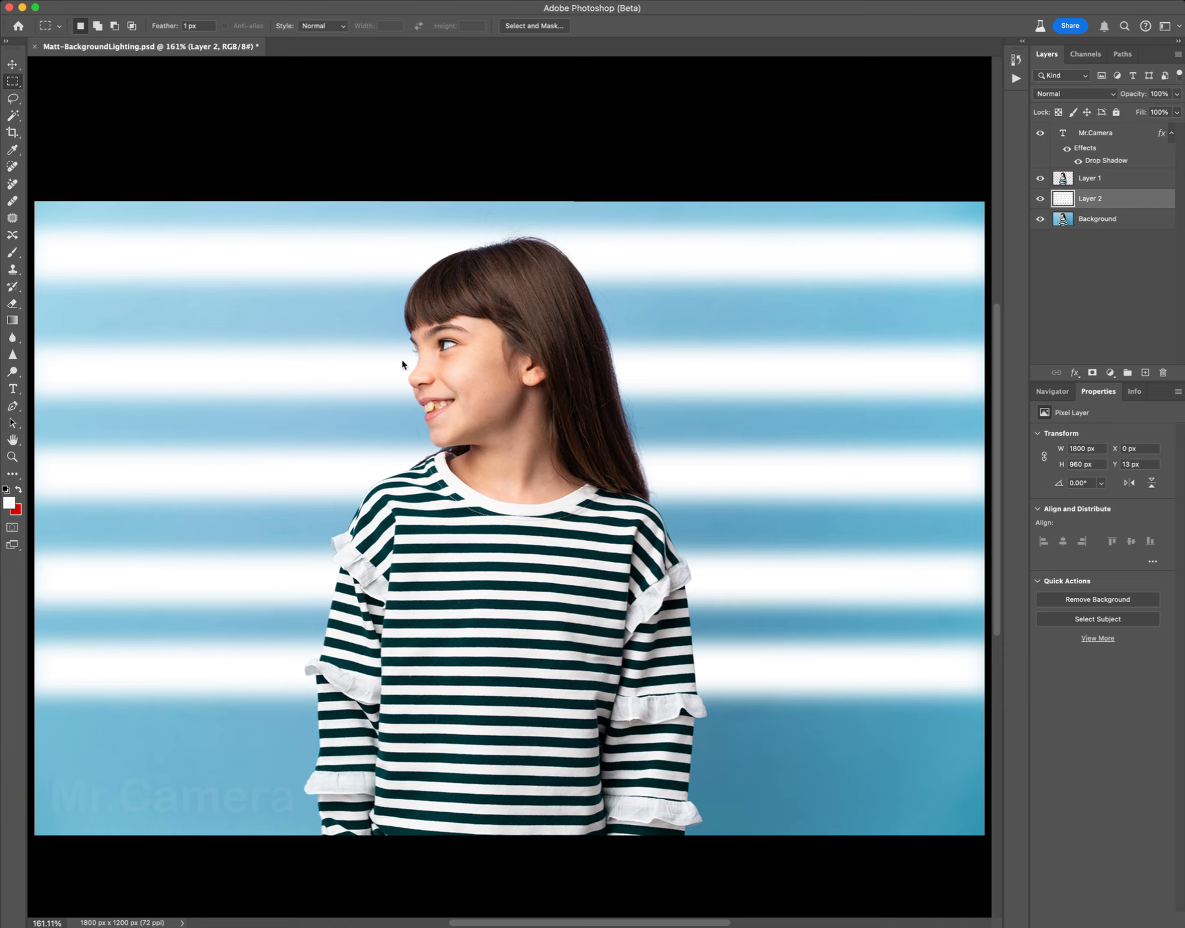
pyautogui.press('super+t')
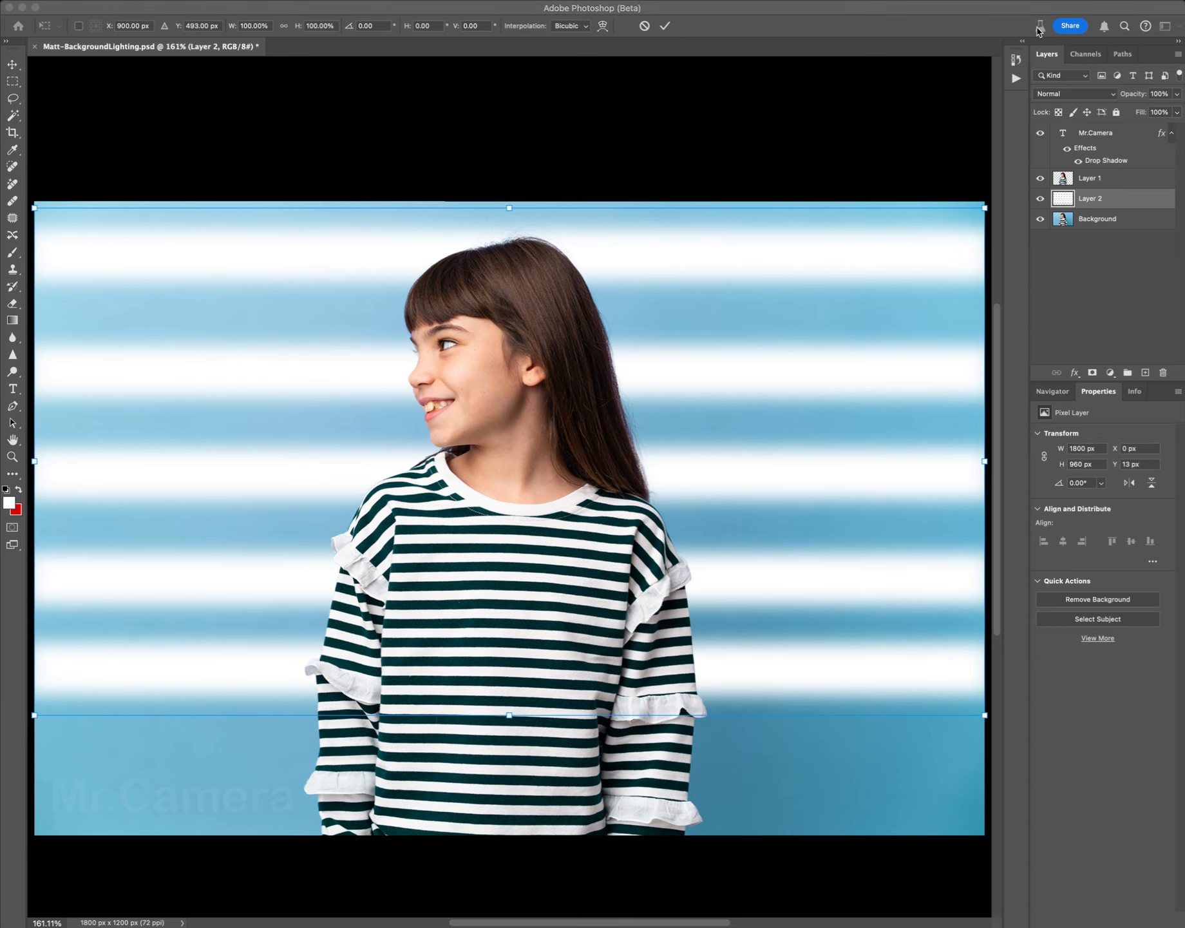
pyautogui.click(958, 33)
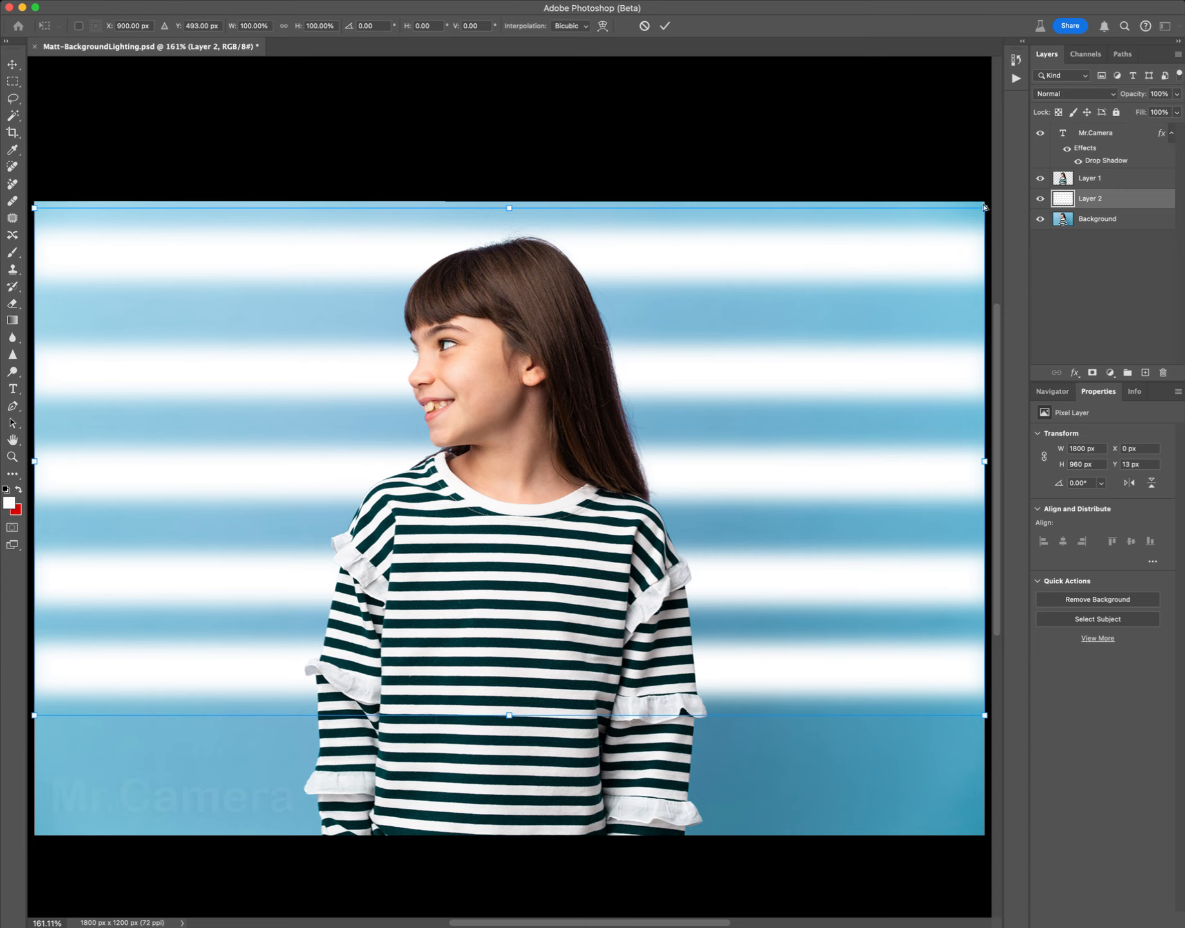
pyautogui.moveTo(985, 207); pyautogui.dragTo(984, 344)
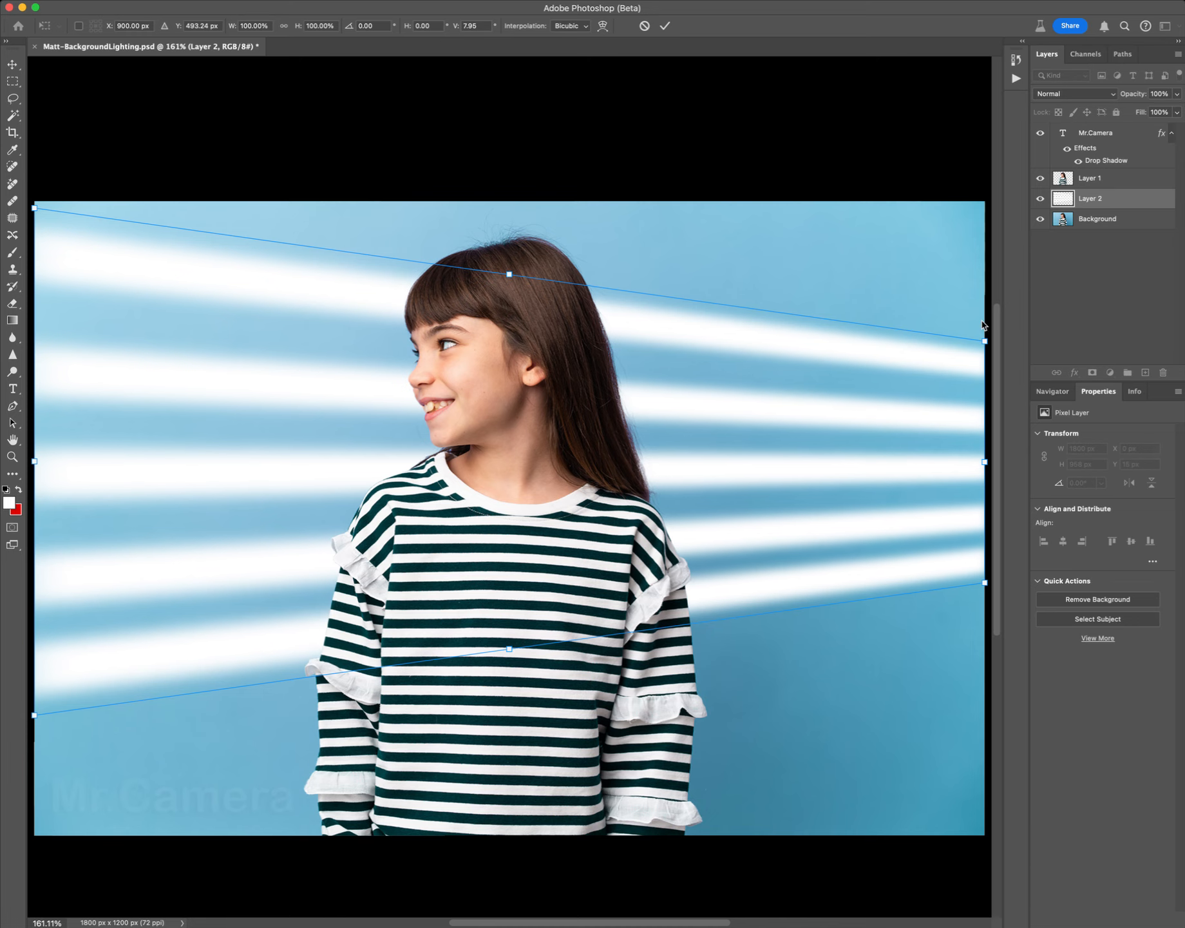
pyautogui.press('Return')
pyautogui.click(666, 26)
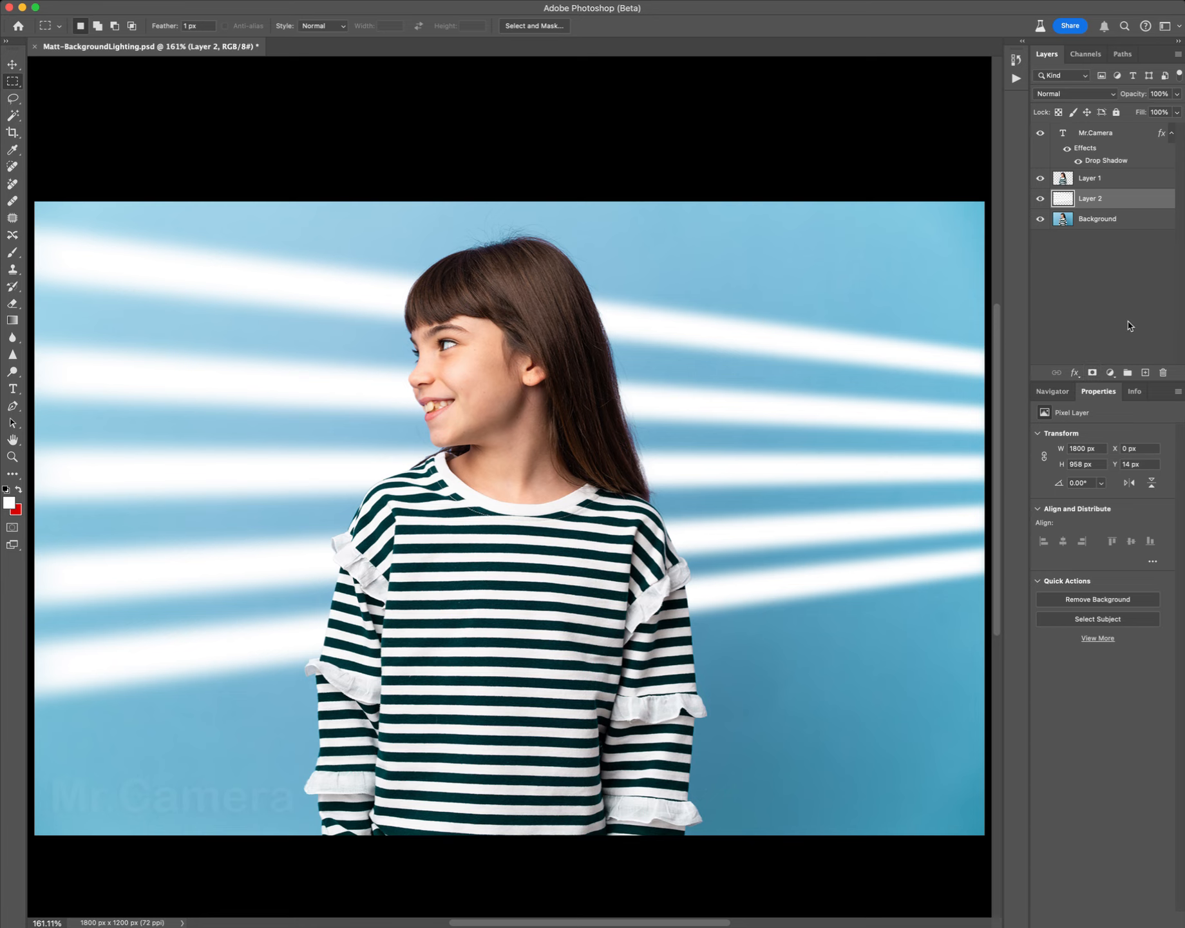
# - Add a layer mask to Layer 2 and fade the streaks with a black-to-white linear gradient from the photo's right edge to the girl's ear
pyautogui.click(1093, 373)
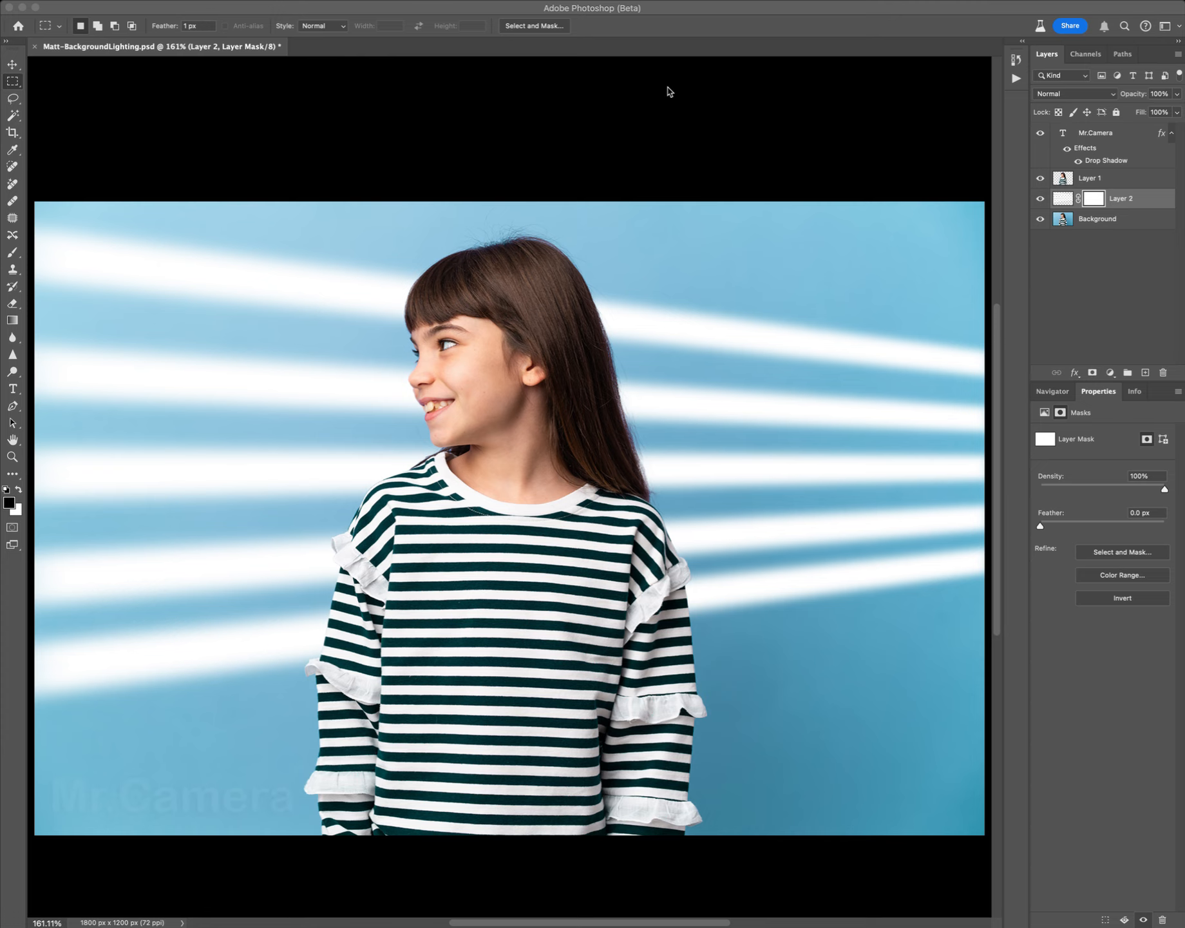
pyautogui.click(714, 8)
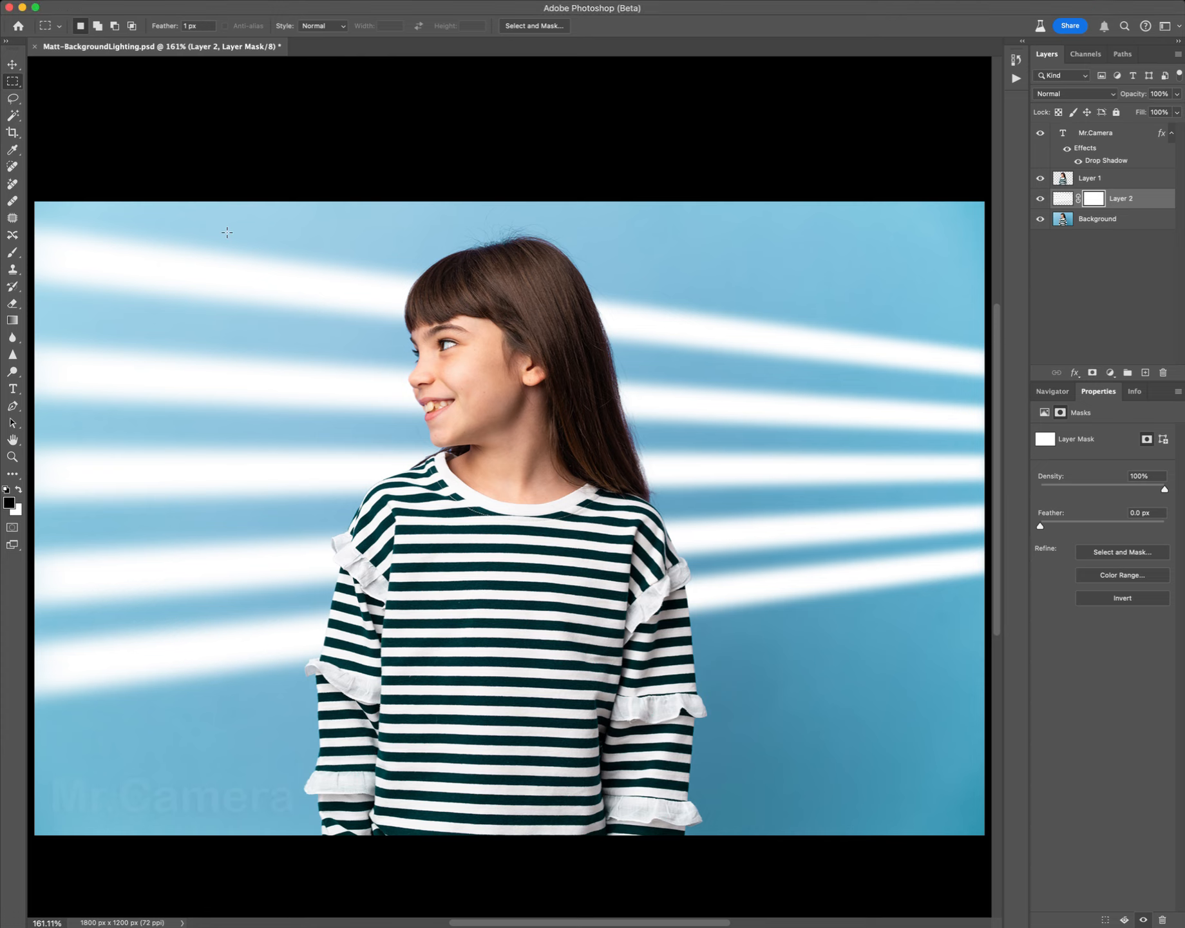
pyautogui.click(13, 320)
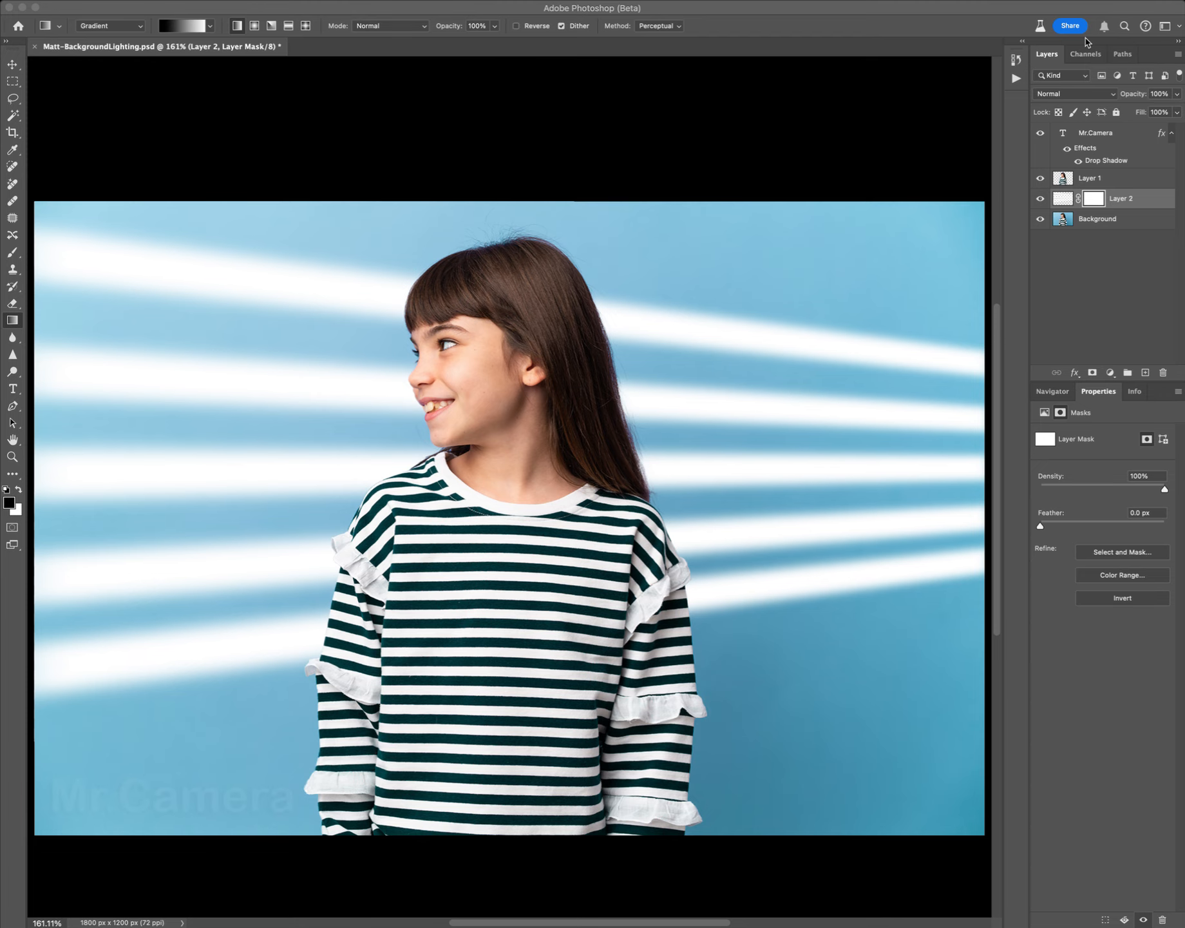
pyautogui.click(971, 34)
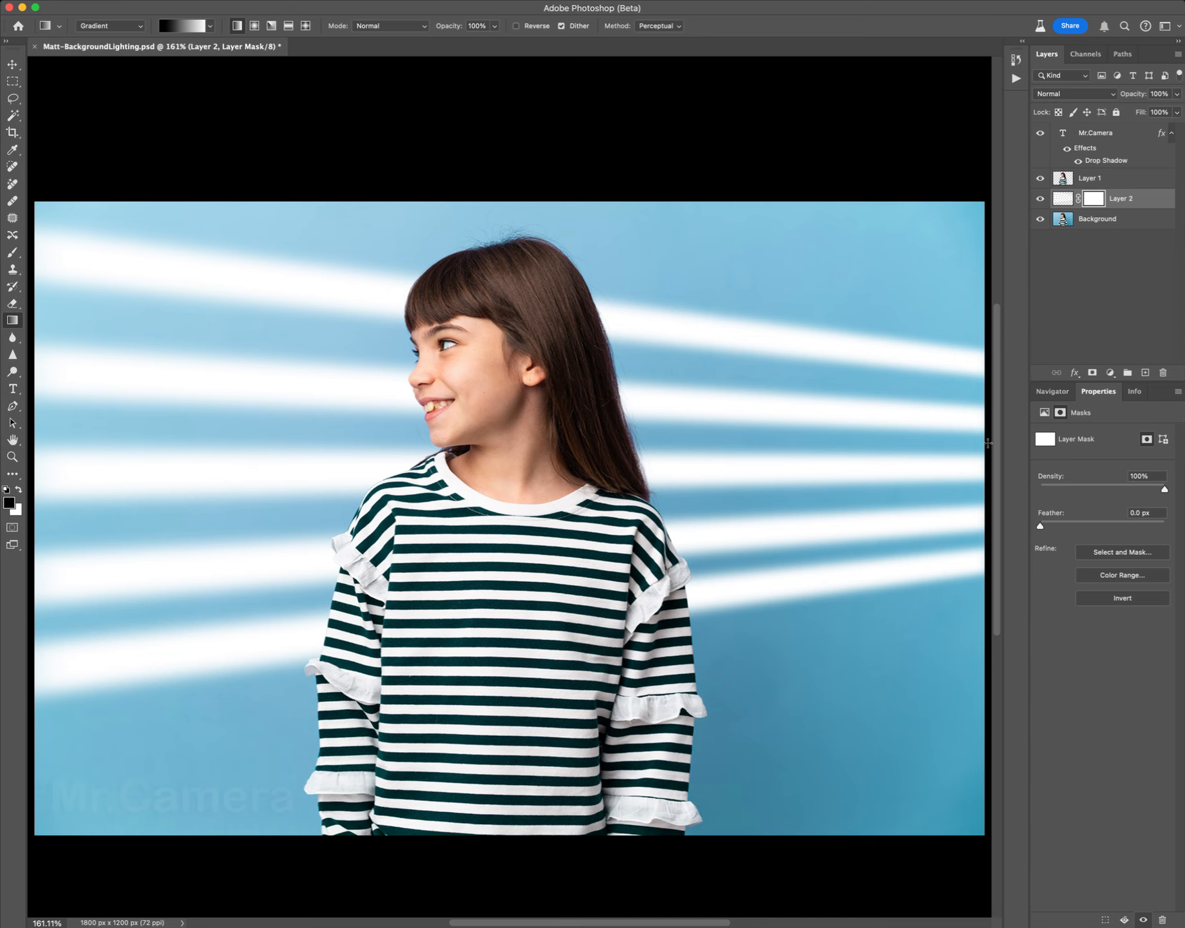
pyautogui.moveTo(986, 416); pyautogui.dragTo(540, 371)
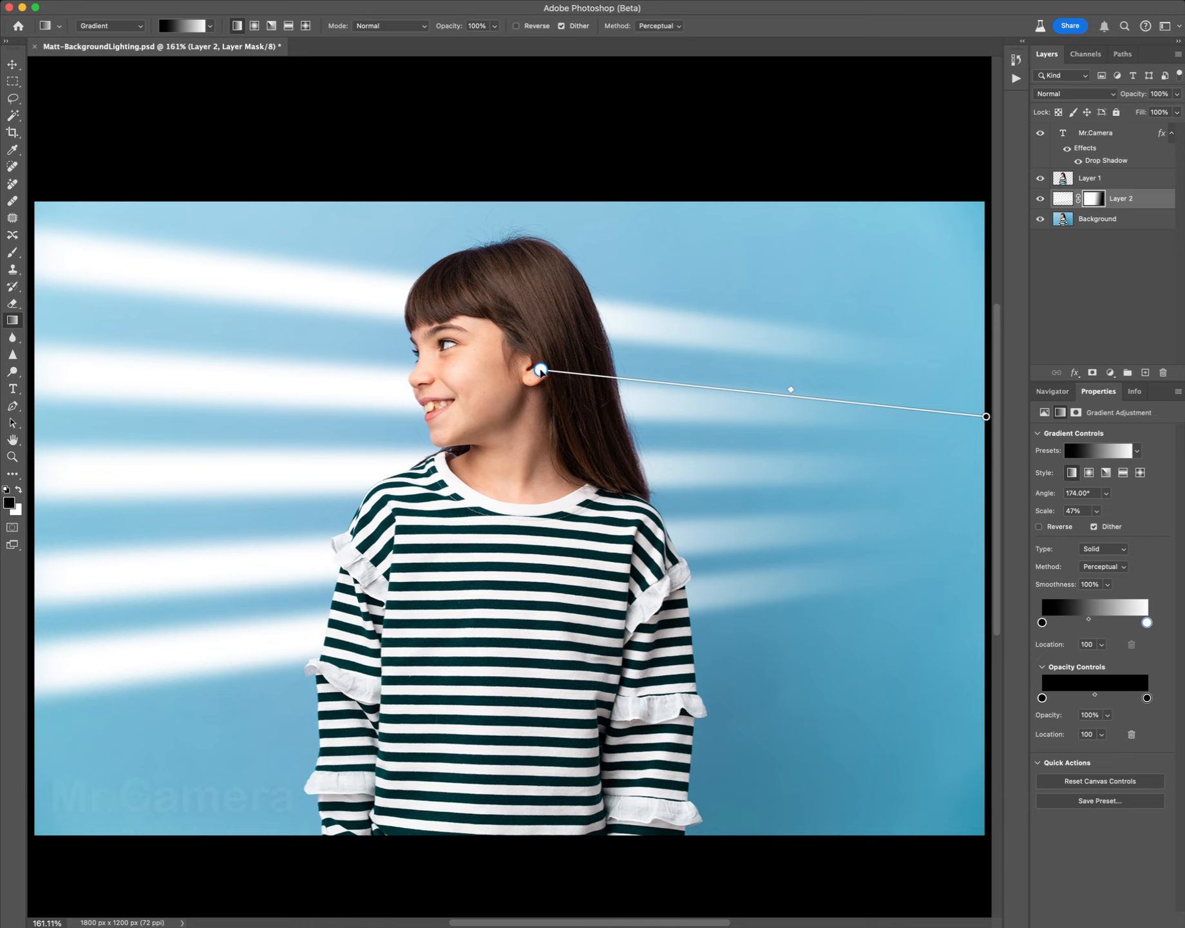
pyautogui.moveTo(542, 371)
pyautogui.mouseDown()
pyautogui.moveTo(283, 351)
pyautogui.moveTo(548, 372)
pyautogui.mouseUp()
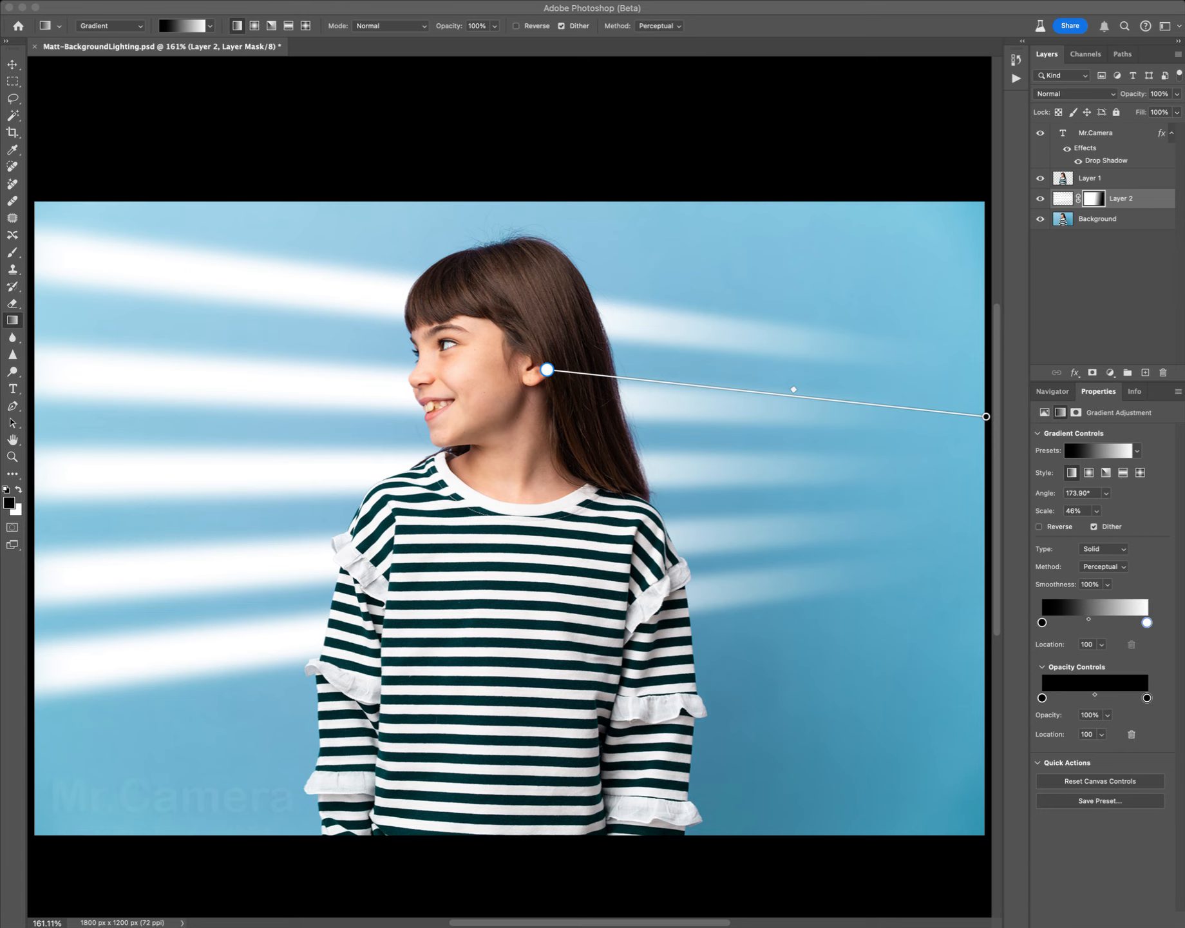
# - Lower Layer 2's opacity to 65% and deselect the layer with the Move tool
pyautogui.click(1127, 8)
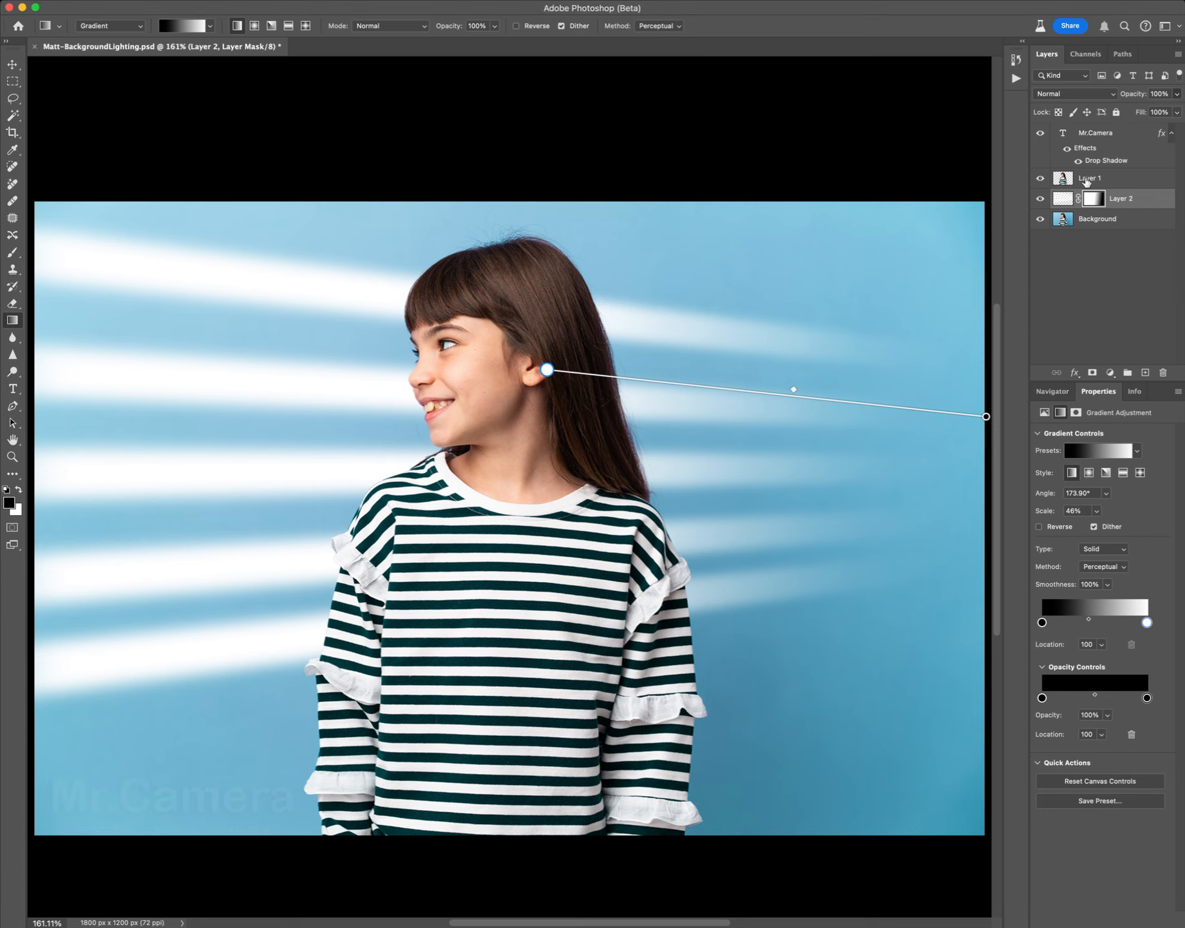
pyautogui.moveTo(1177, 111); pyautogui.dragTo(1158, 114)
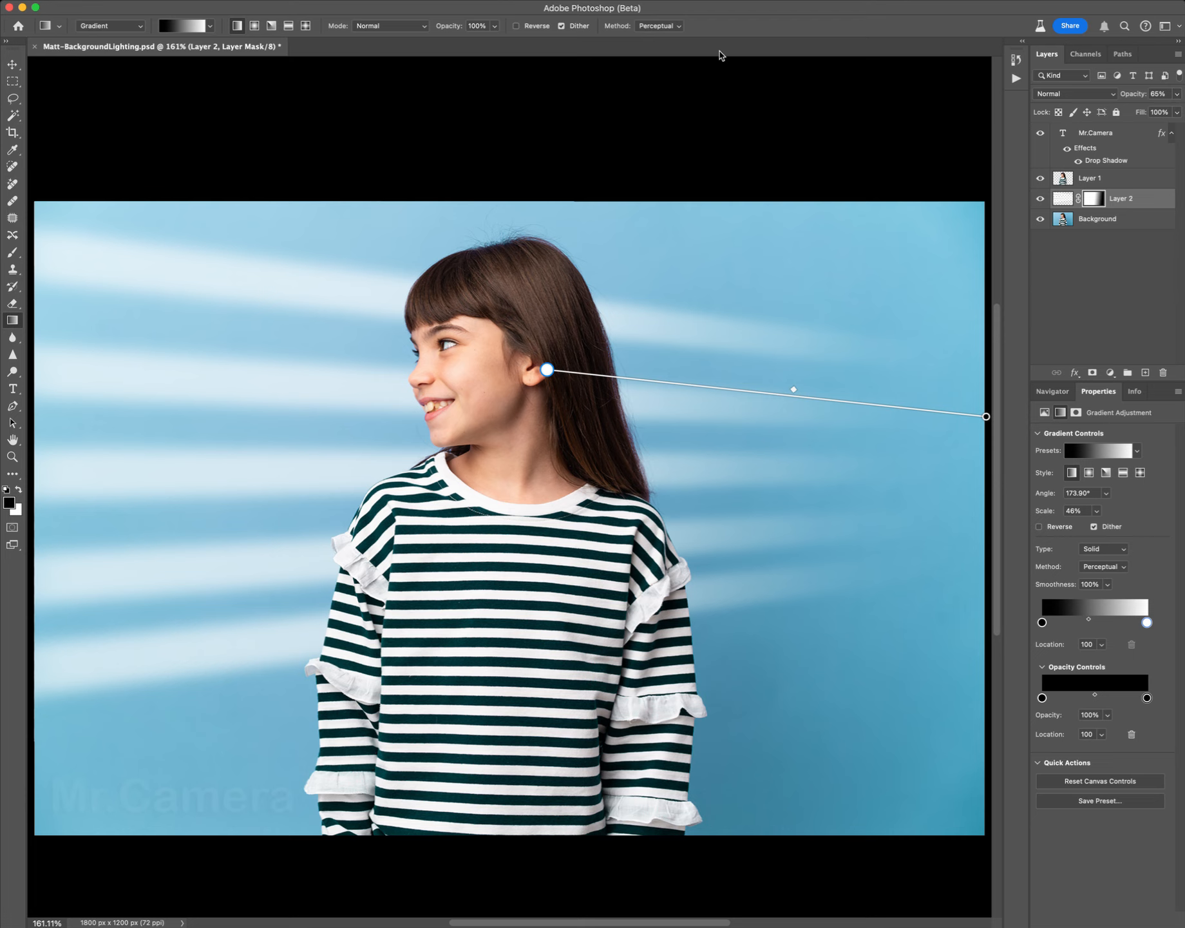
pyautogui.click(11, 65)
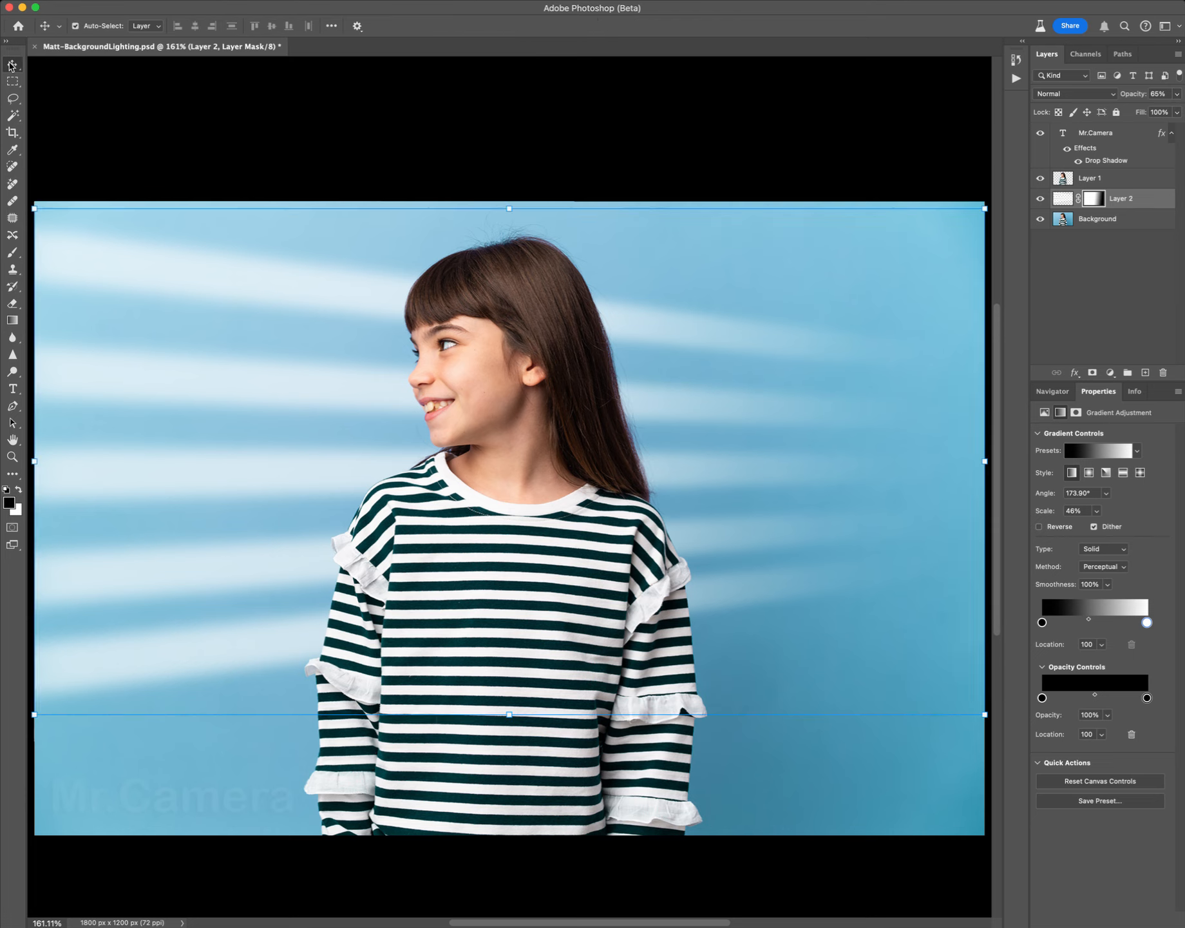
pyautogui.click(291, 120)
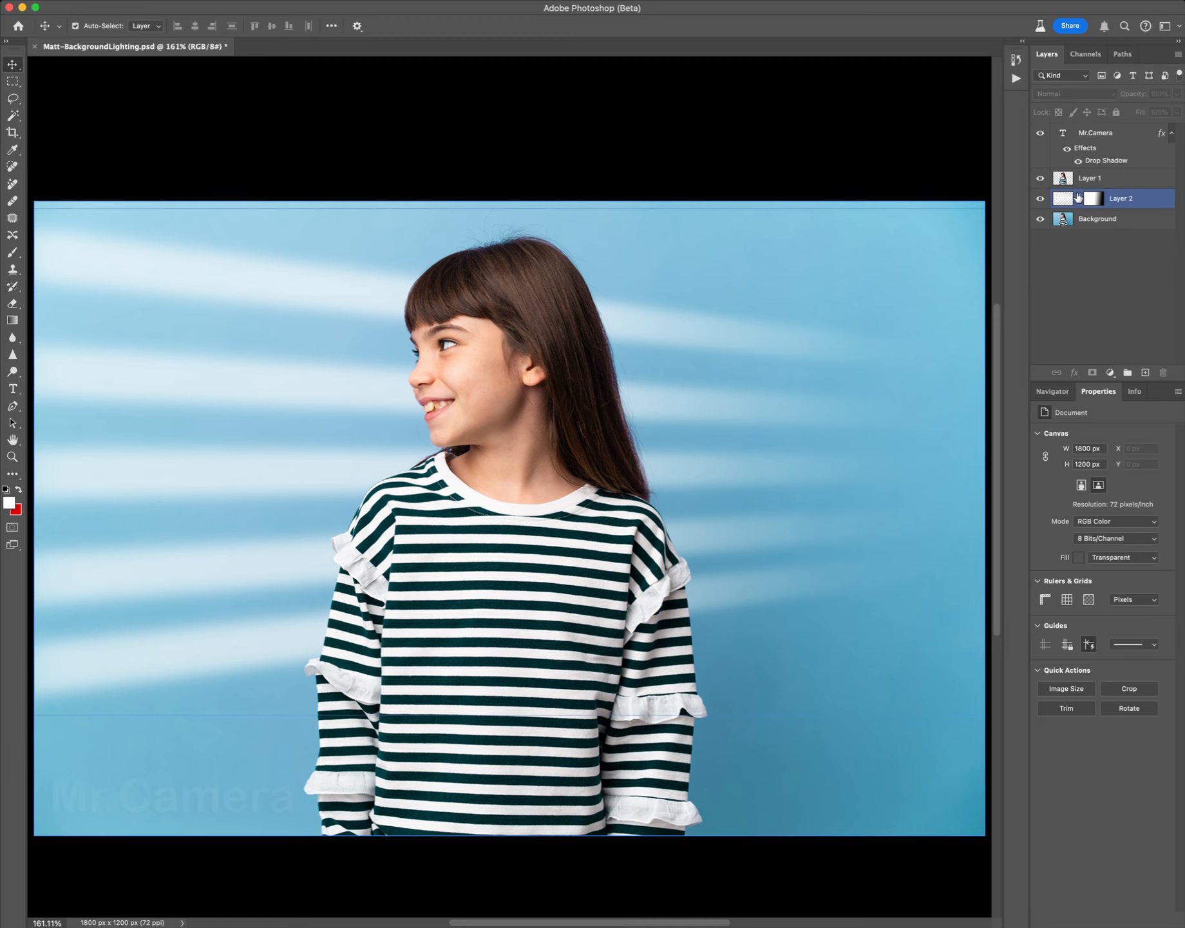
pyautogui.click(1104, 184)
pyautogui.click(859, 192)
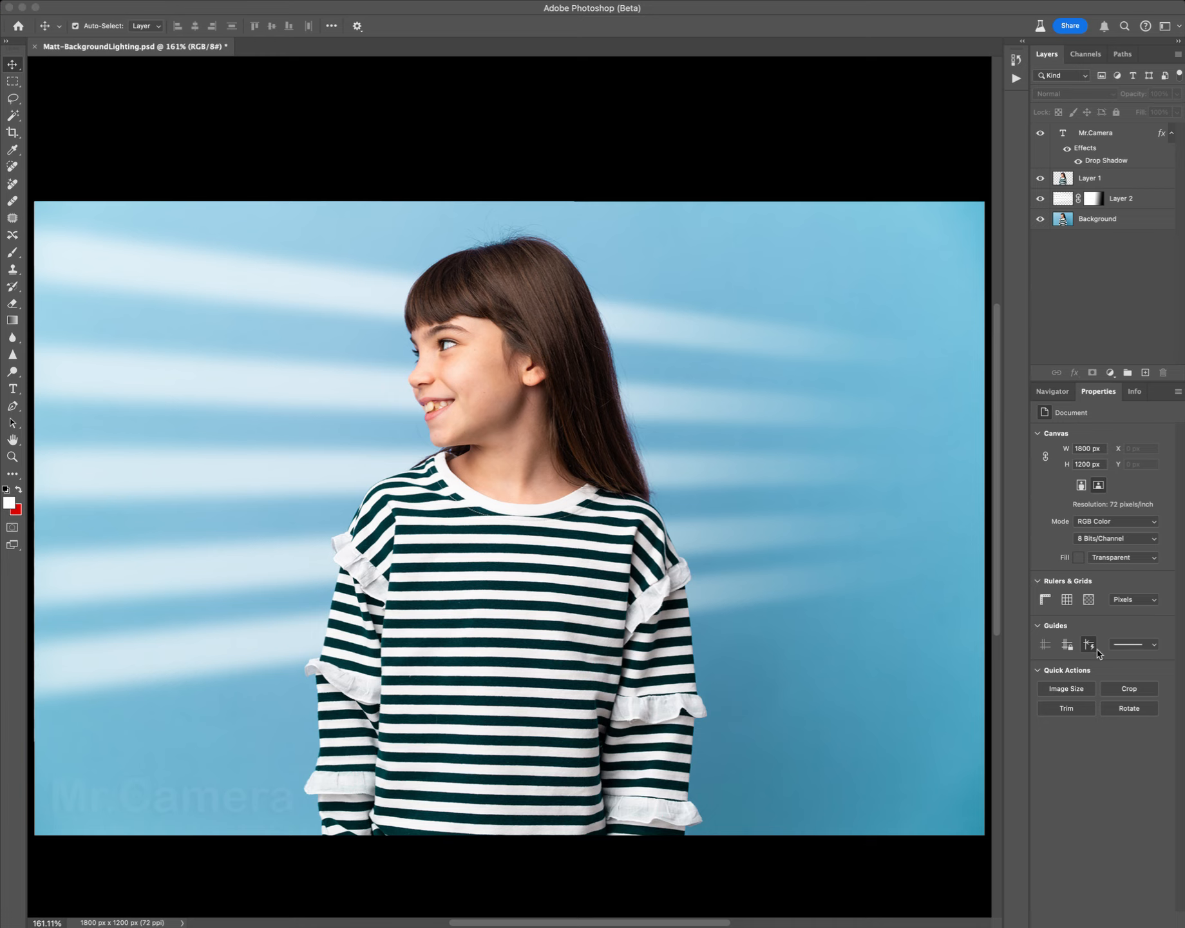
pyautogui.click(1112, 666)
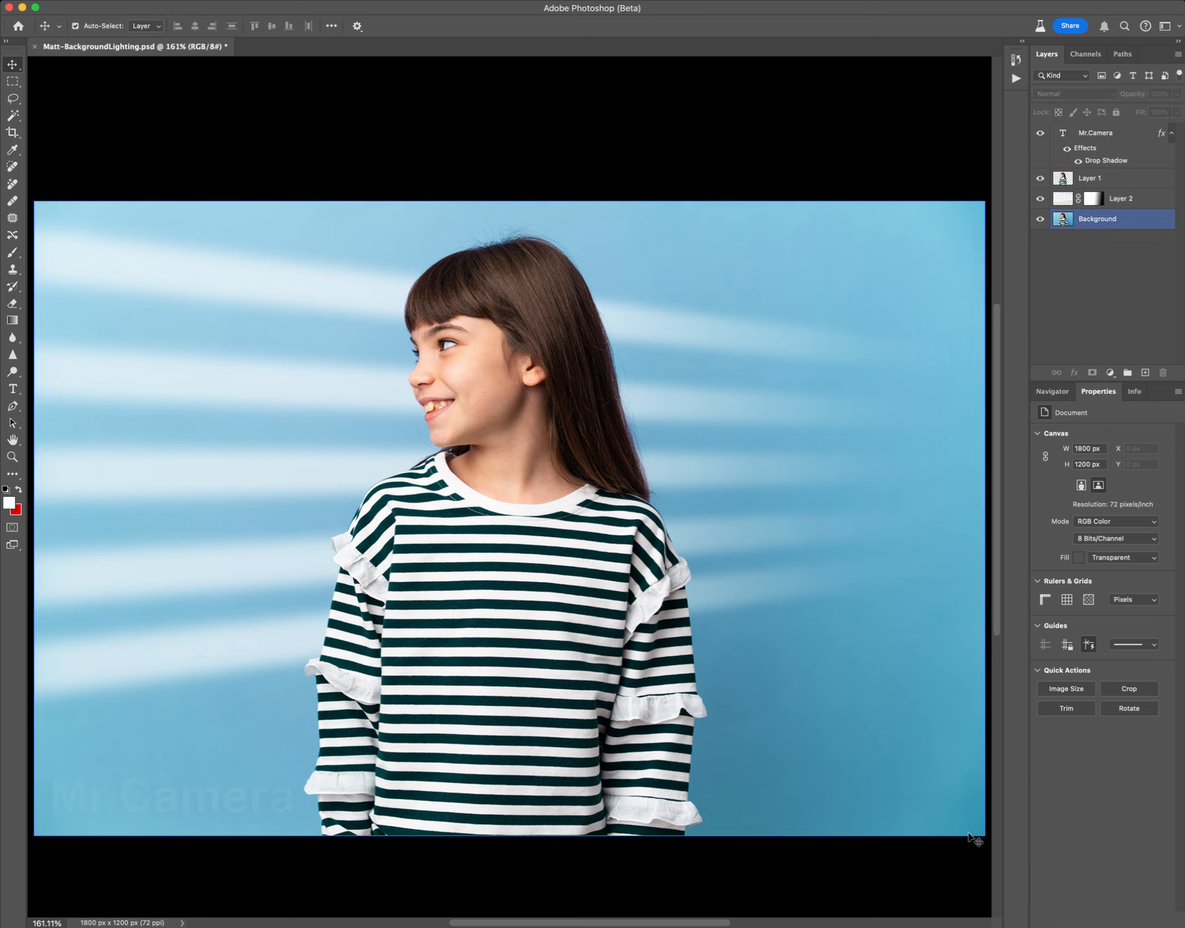